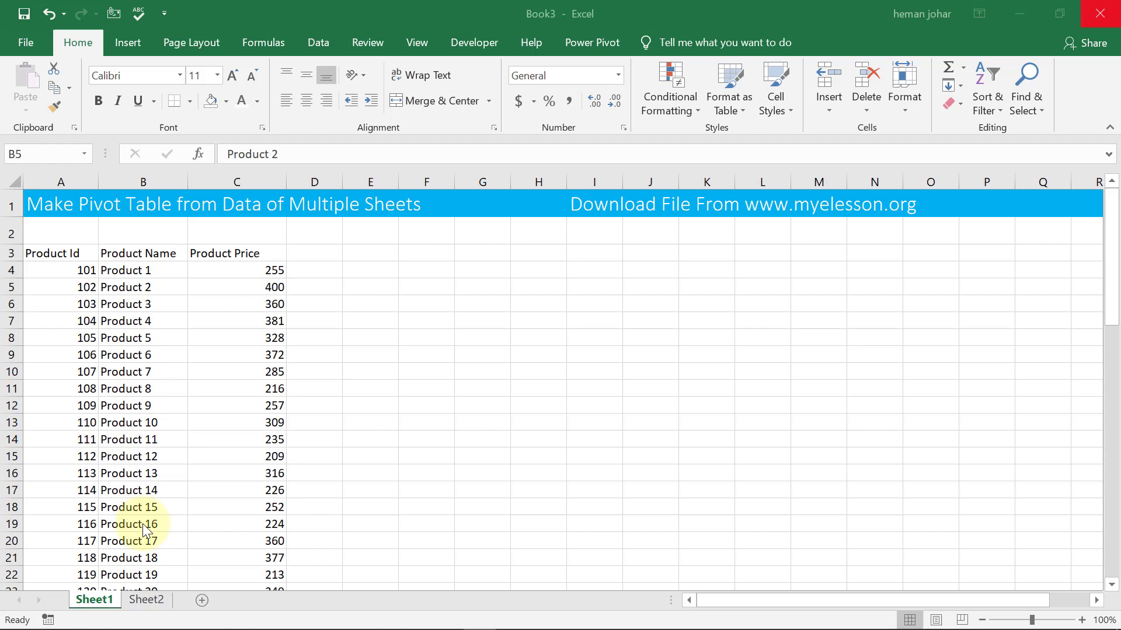
Step: Compare Sheet1's product list with Sheet2's sales data, finishing on Sheet2
click(147, 602)
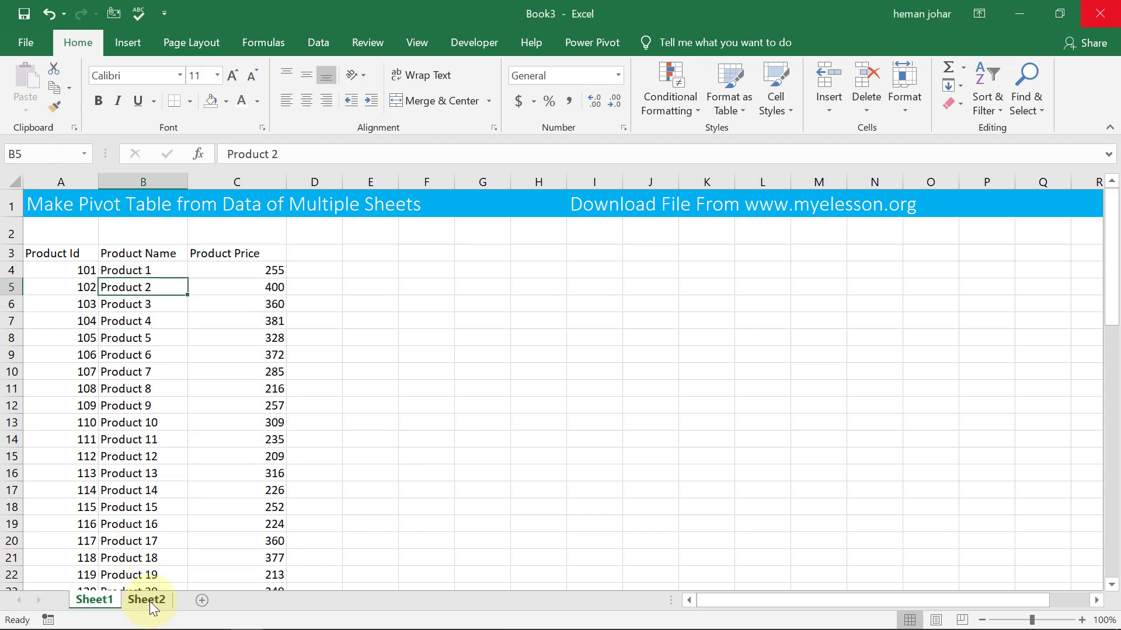
click(147, 602)
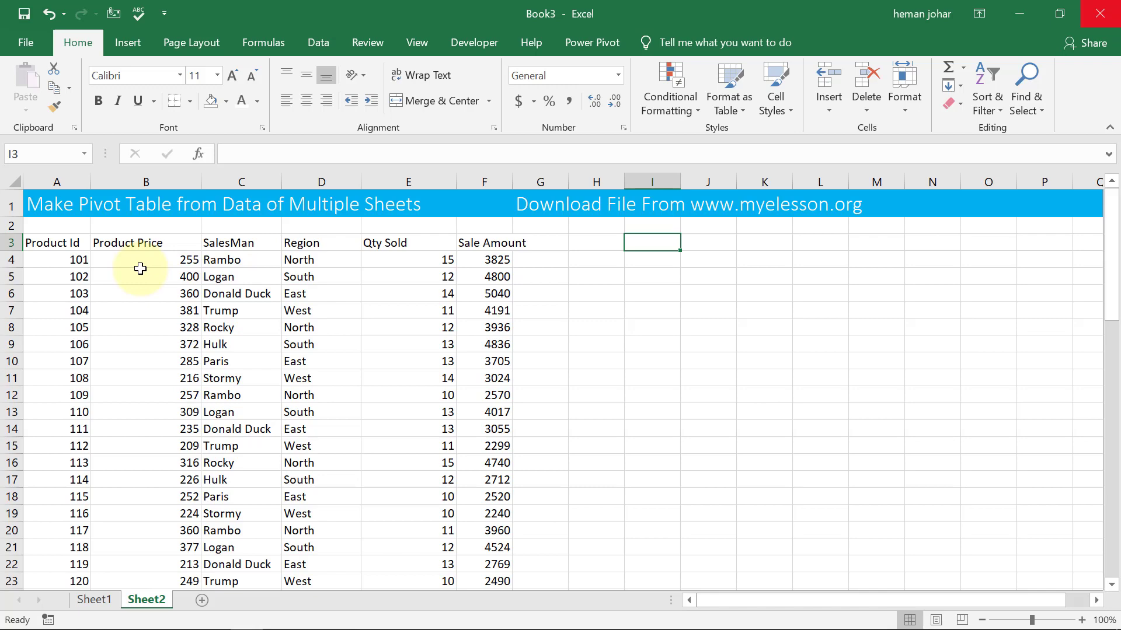
click(93, 600)
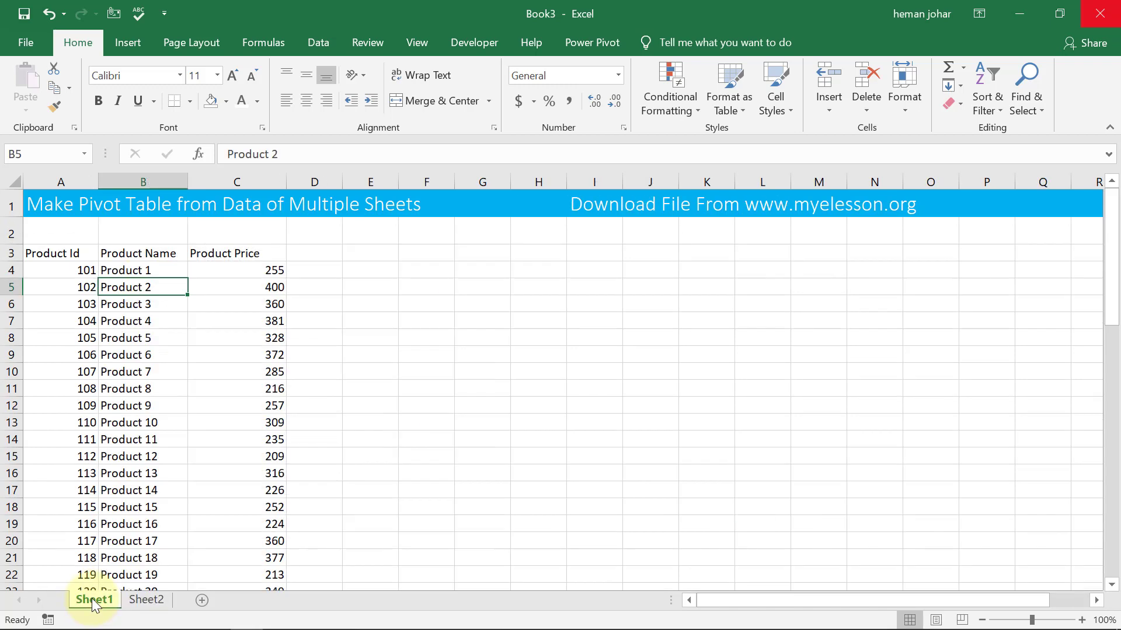
click(141, 599)
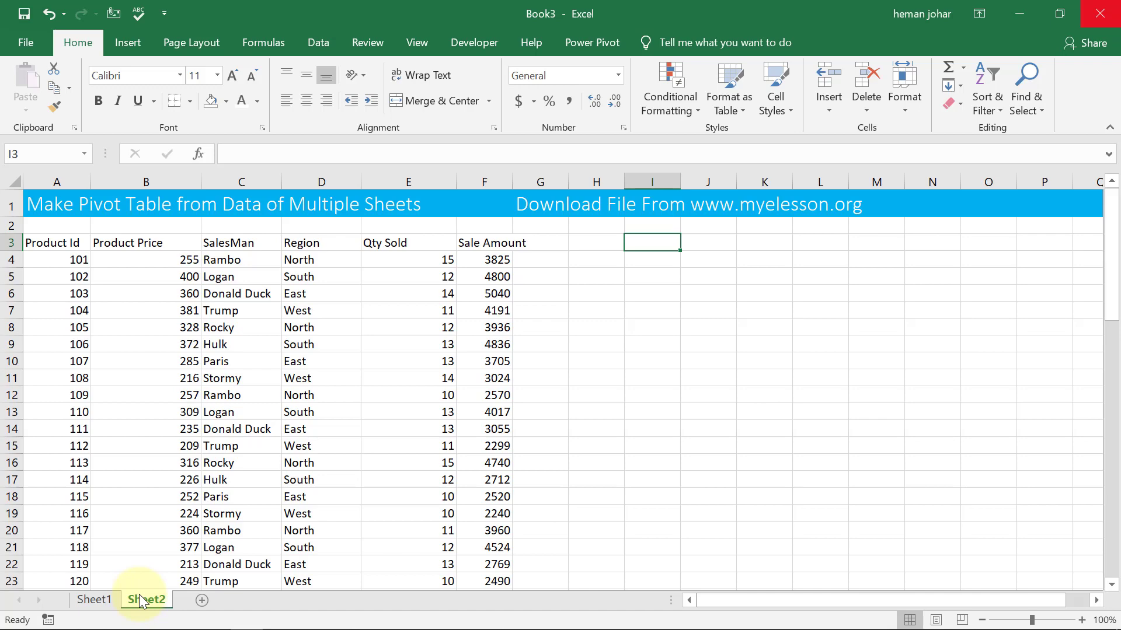
Step: Convert Sheet1's product range from A3 down to row 65 into a table named ProductName
click(82, 600)
click(66, 274)
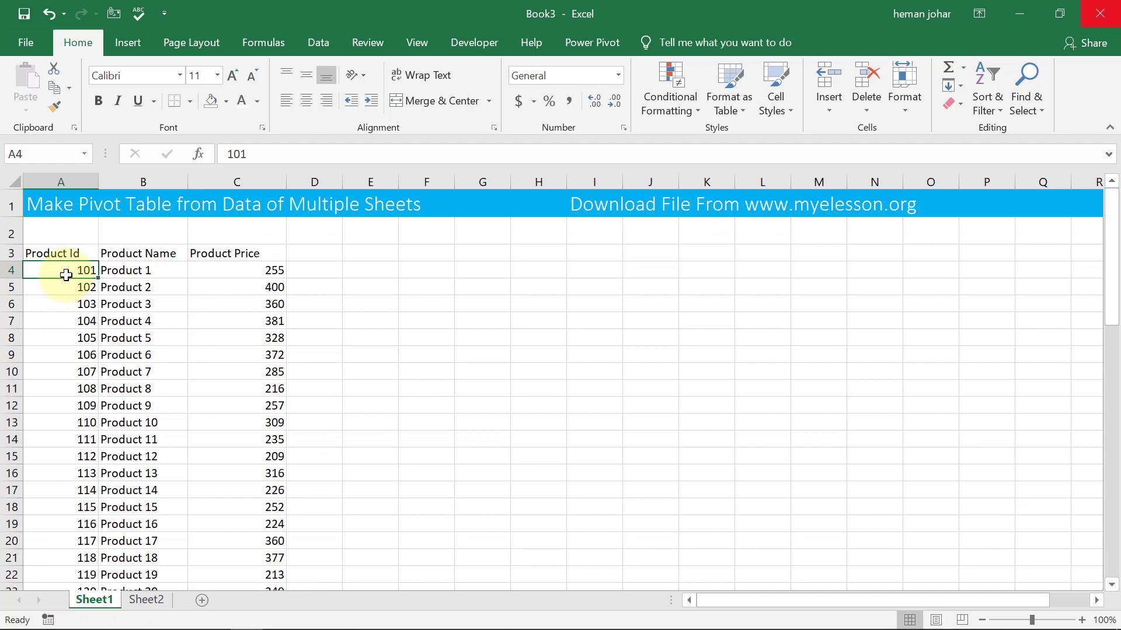
key(Up)
key(ctrl+shift+Right)
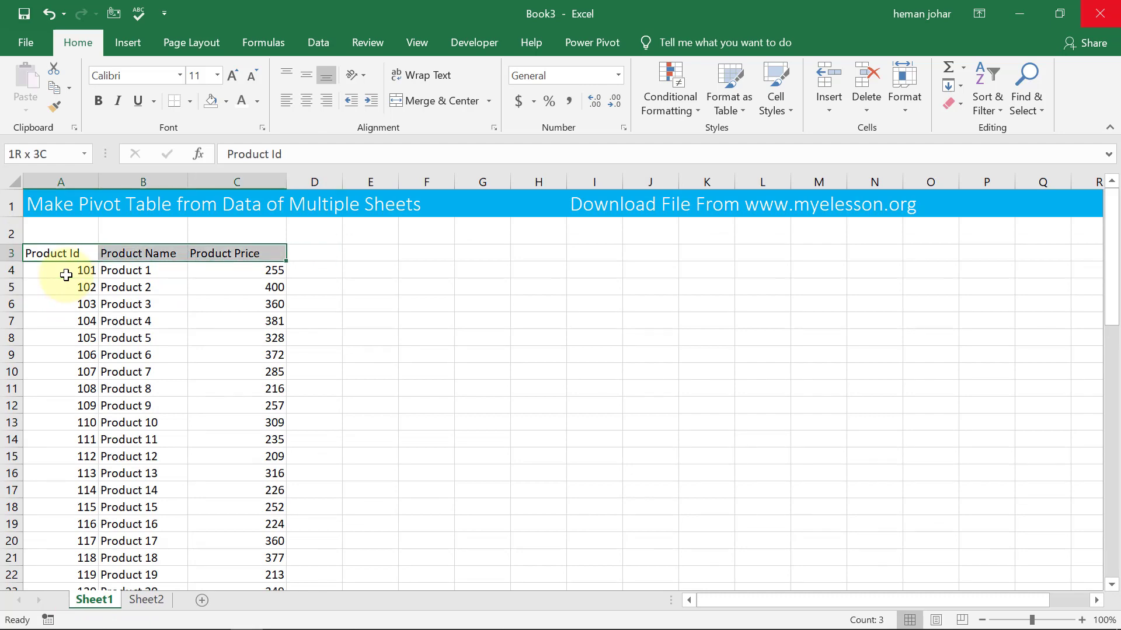
key(ctrl+shift+Down)
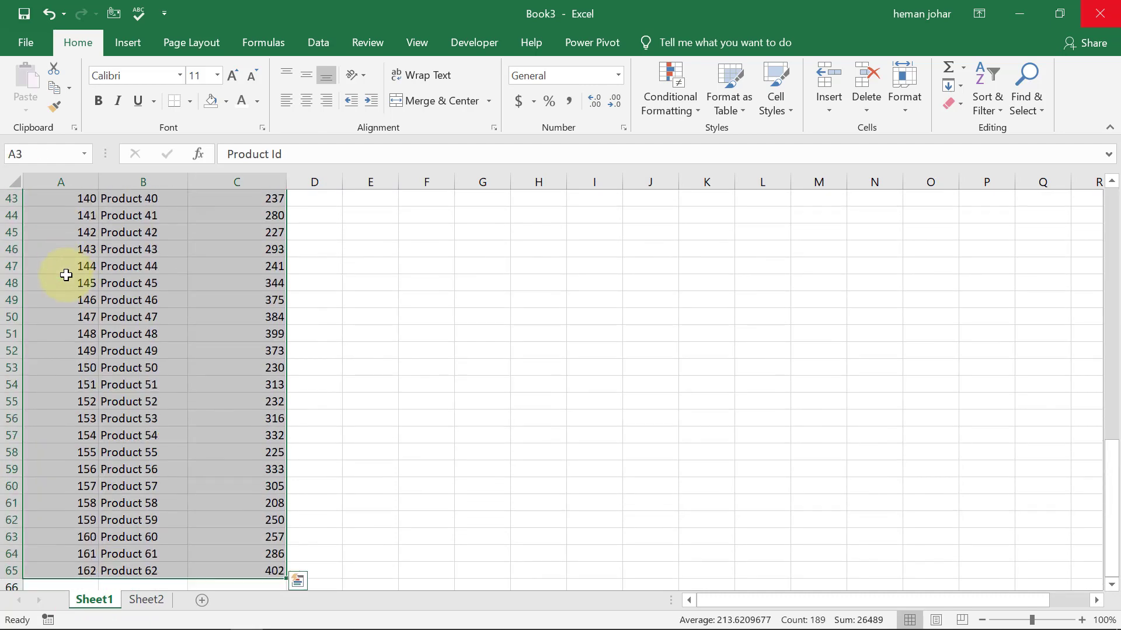
key(ctrl+t)
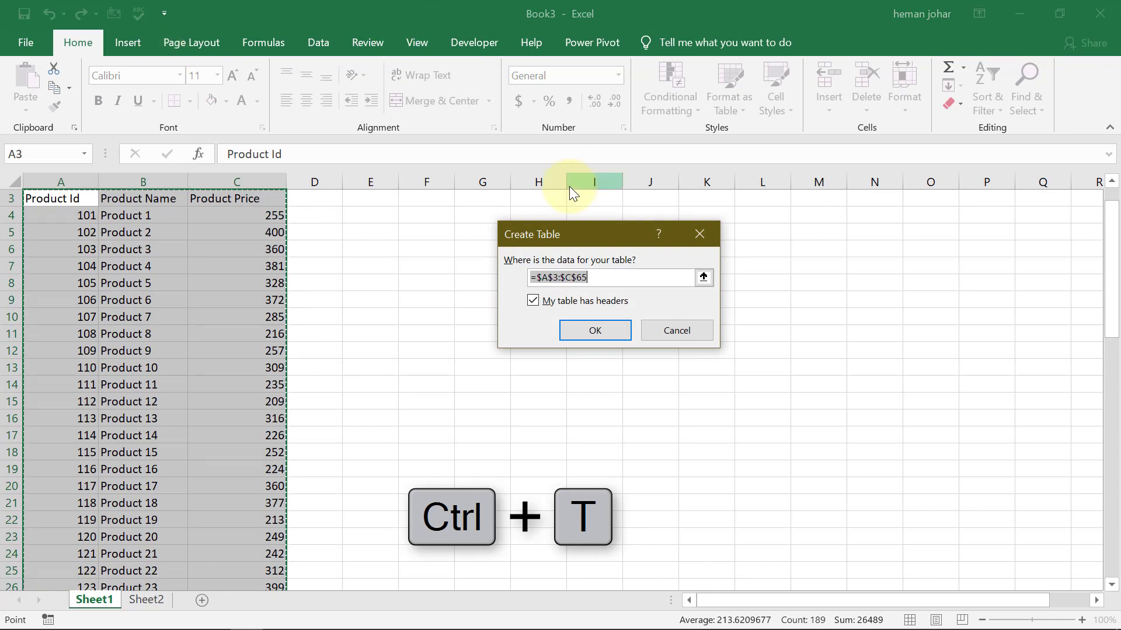
click(595, 330)
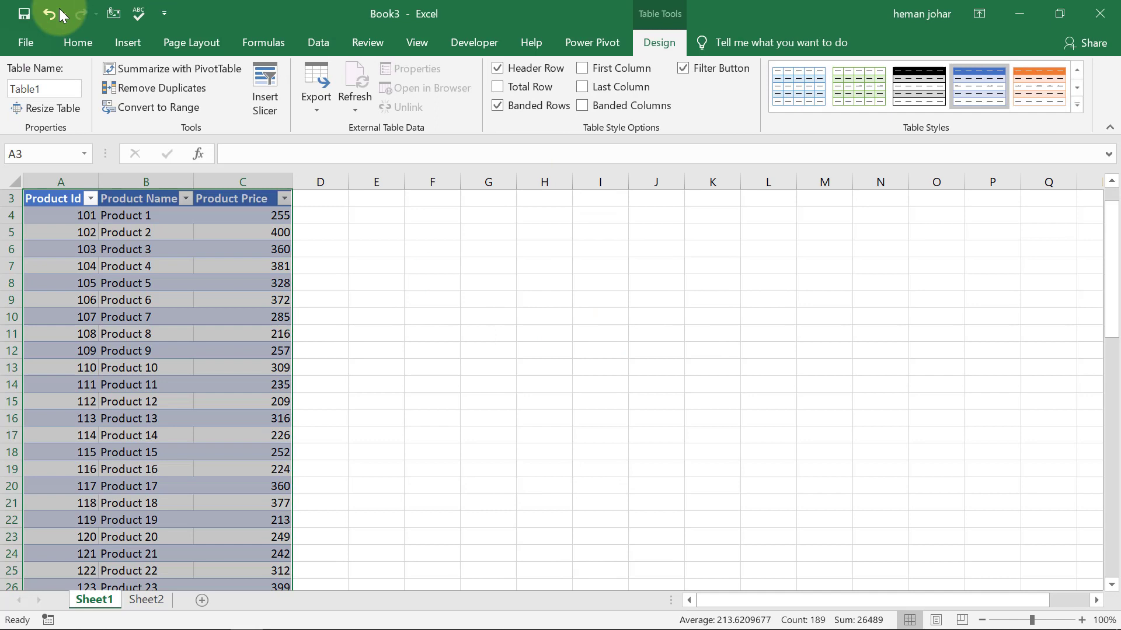
click(46, 93)
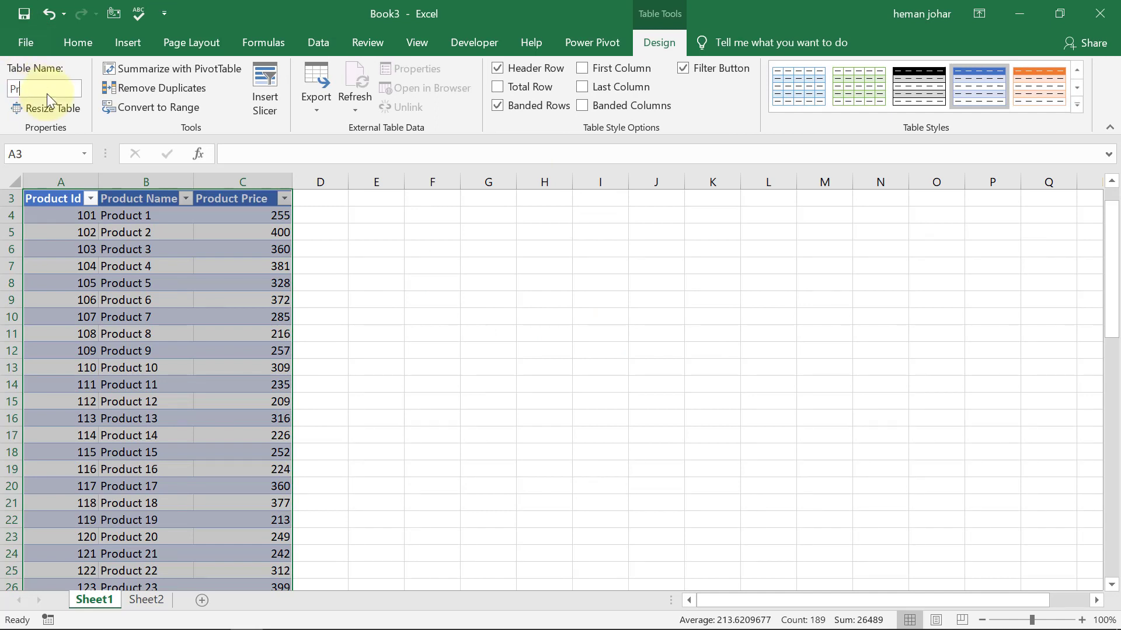
text(ProductName)
key(Return)
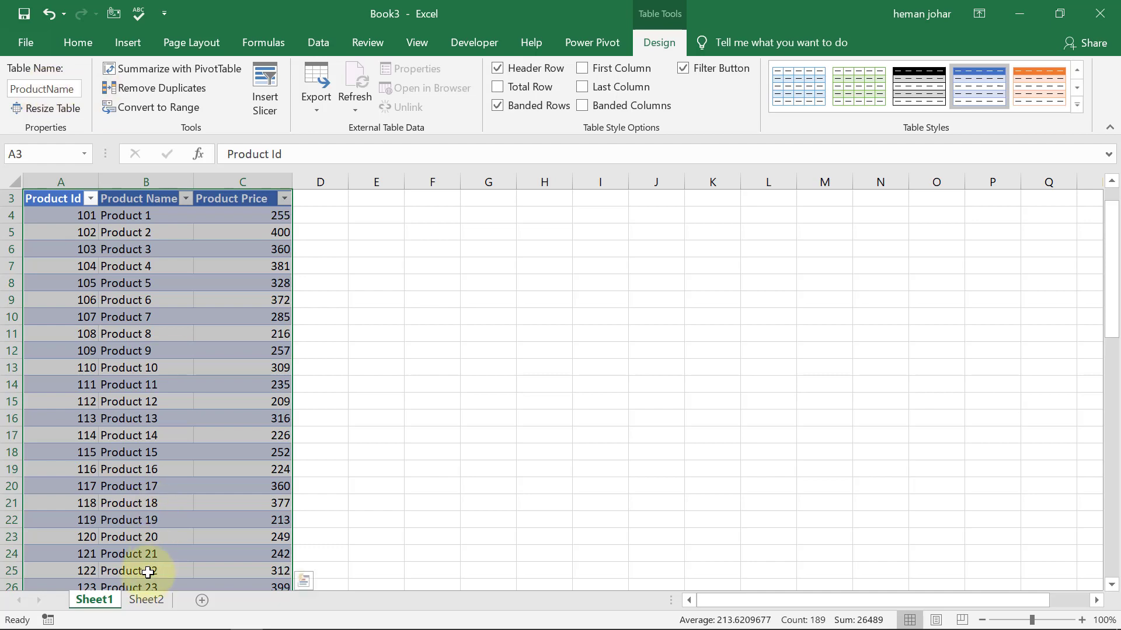
Step: Format Sheet2's A3:F65 sales range as a light blue table named Salerep
click(145, 605)
click(71, 250)
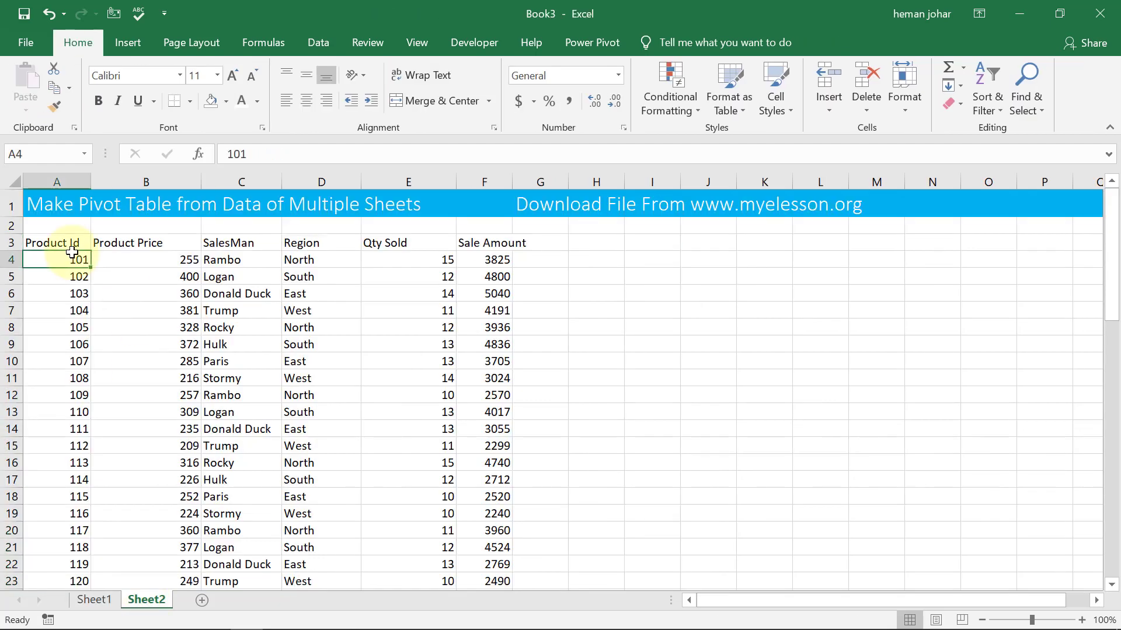
key(shift+Right)
key(shift+Right)
key(shift+Right)
key(shift+Right)
key(shift+Right)
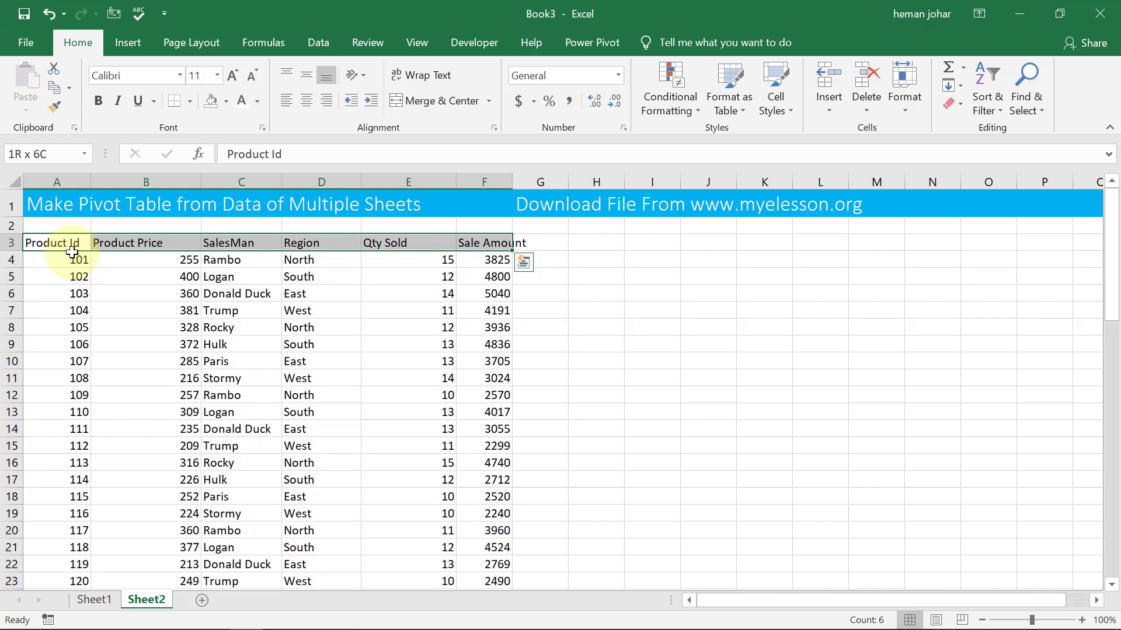
key(ctrl+shift+Down)
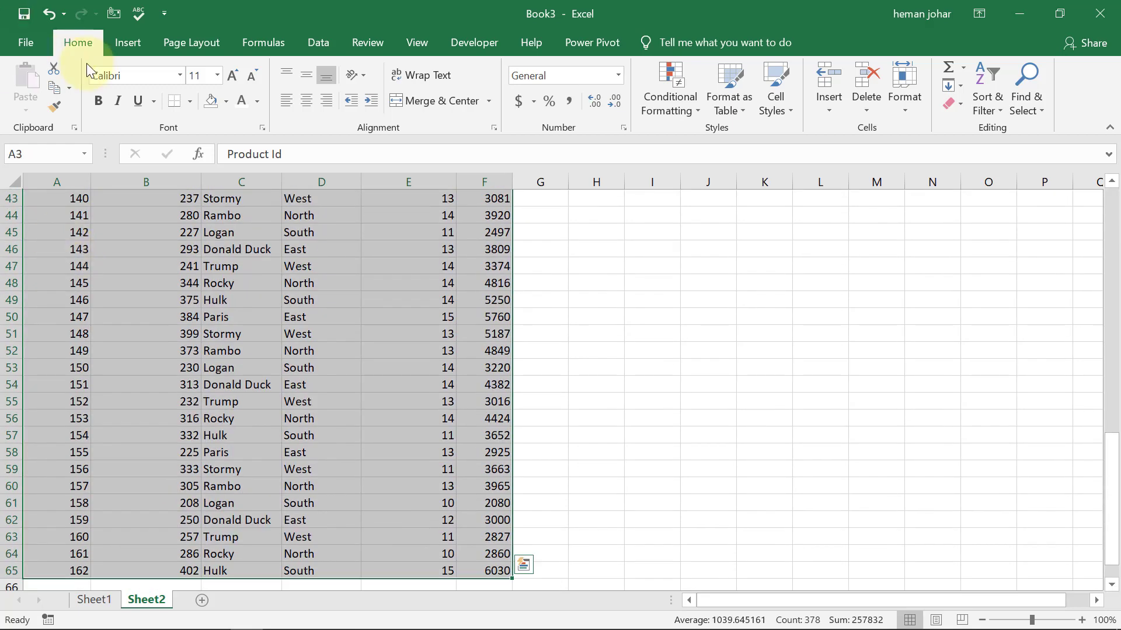
click(730, 97)
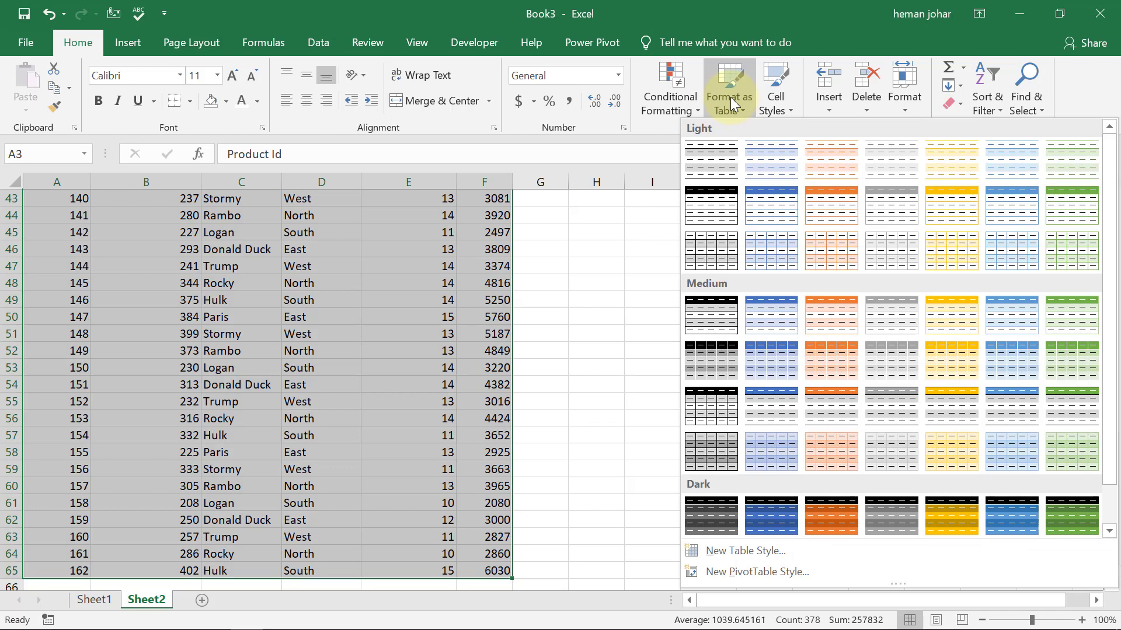
click(774, 203)
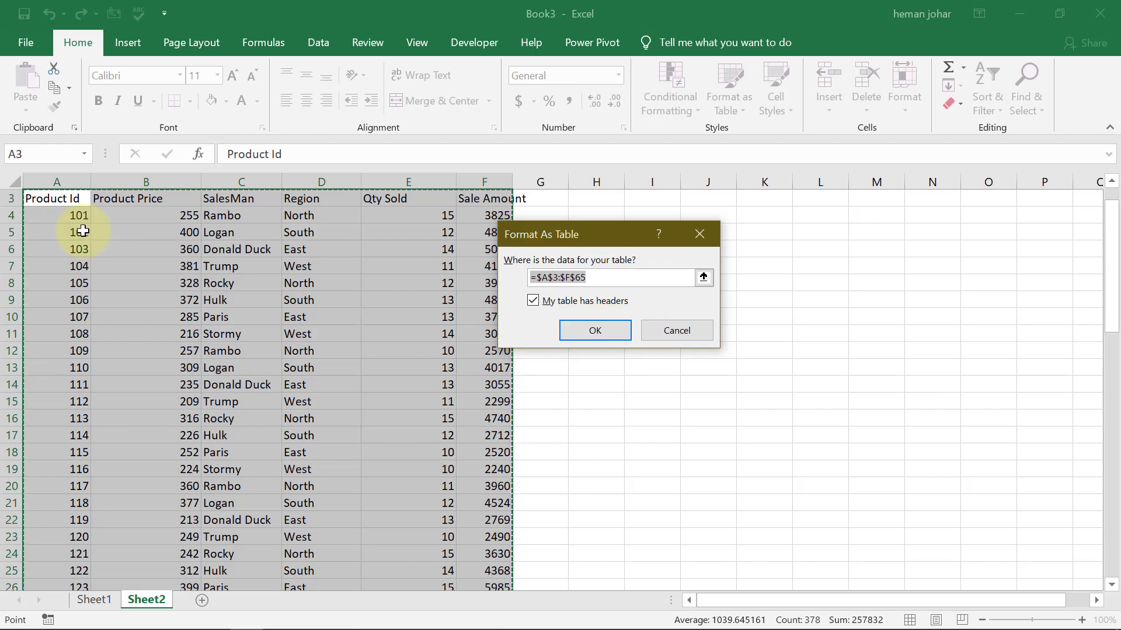
click(601, 335)
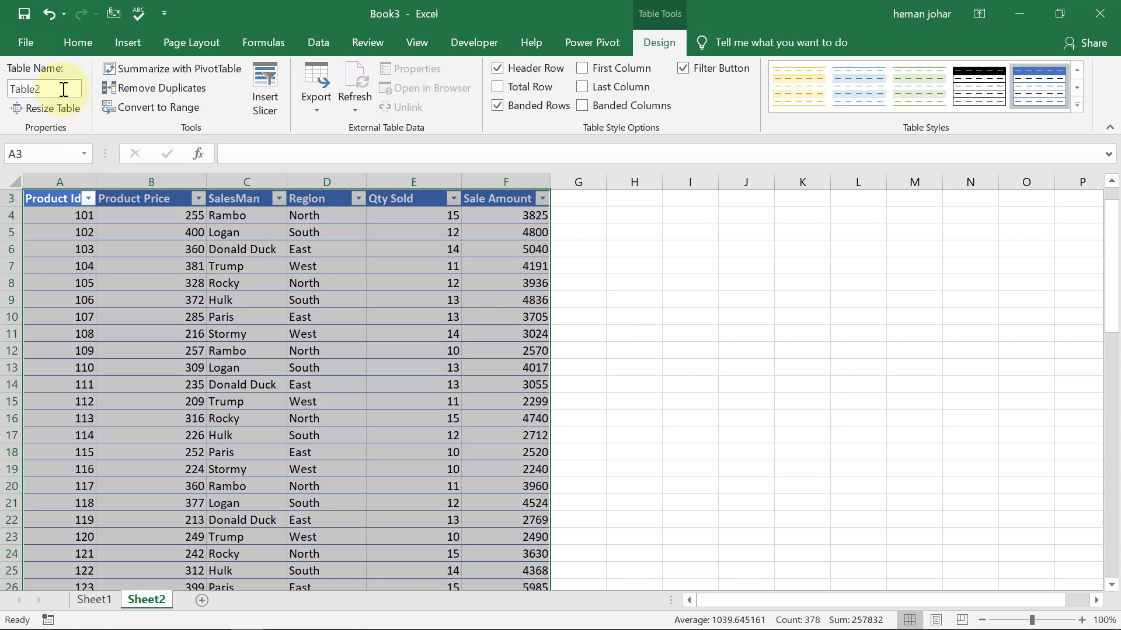
click(62, 89)
text(Salerep)
key(Return)
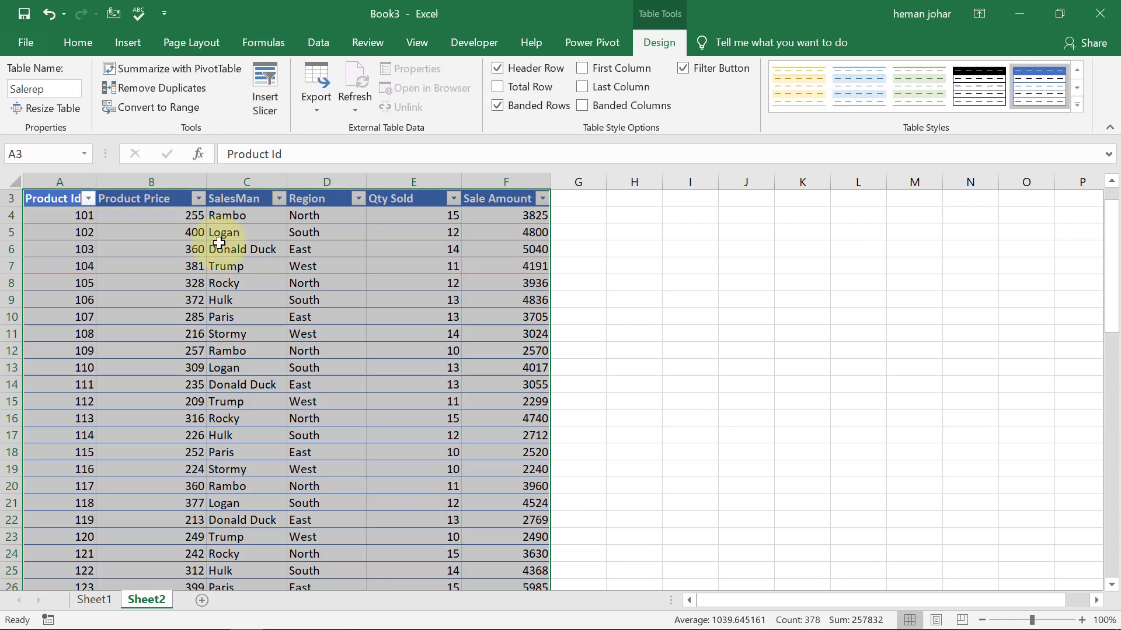
Step: Start a new relationship with ProductName as related table and Product Id as related column
click(78, 43)
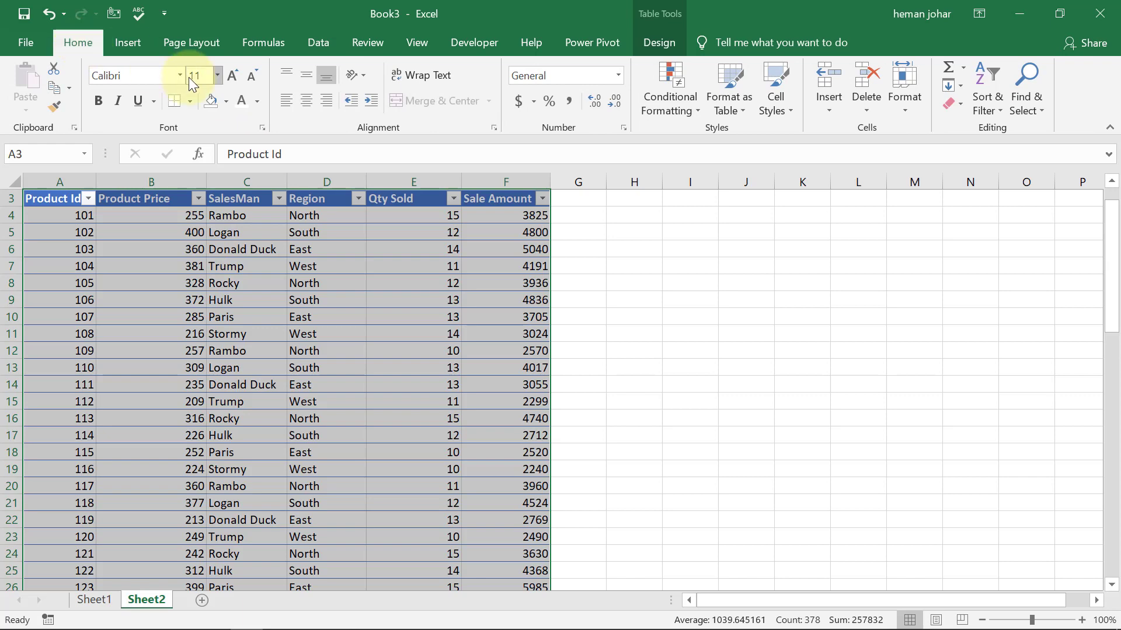
click(324, 44)
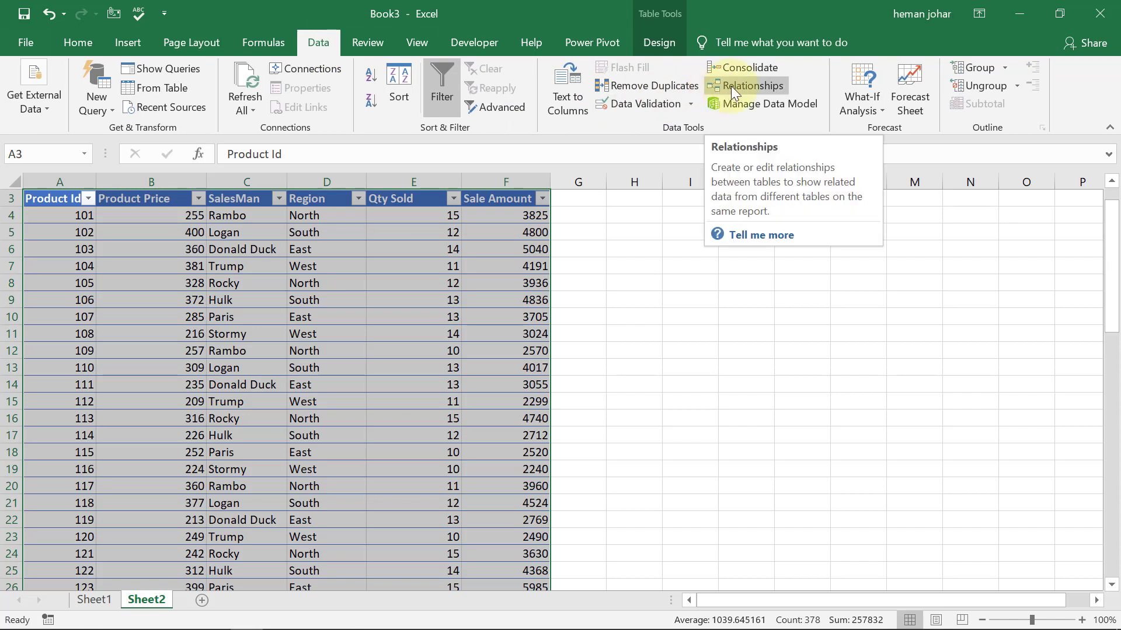
click(731, 86)
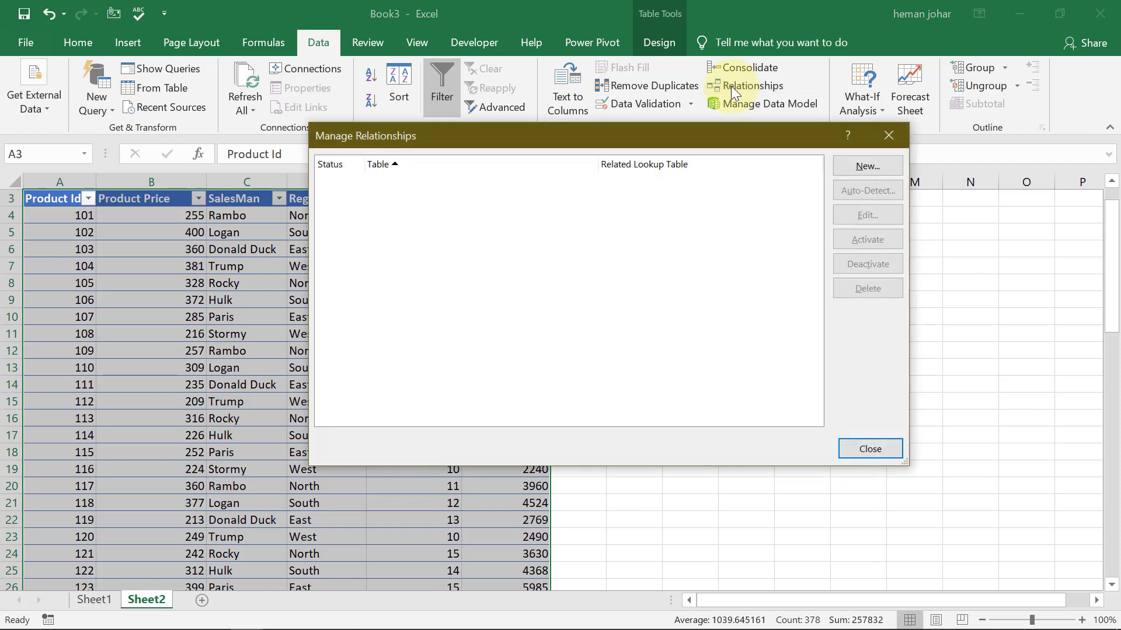
click(868, 166)
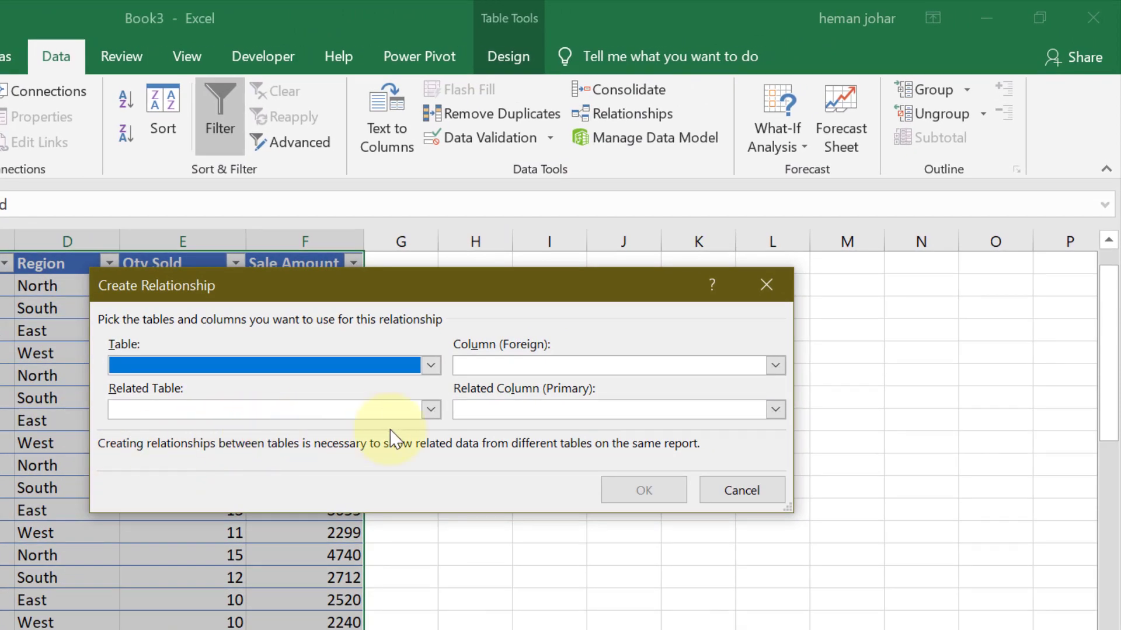
click(432, 410)
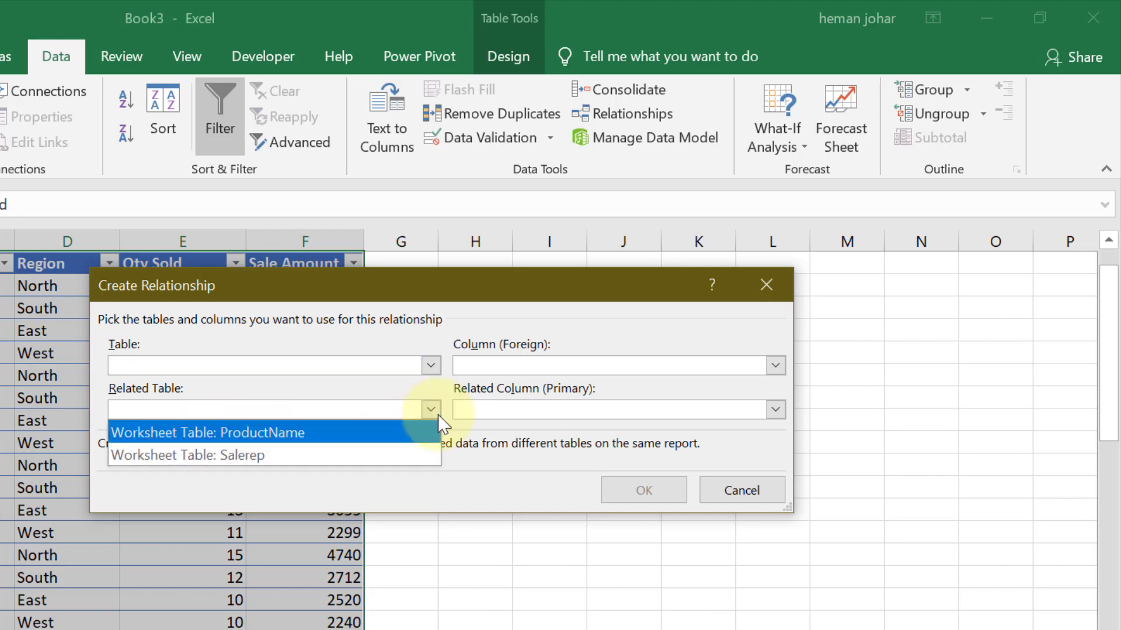
click(337, 433)
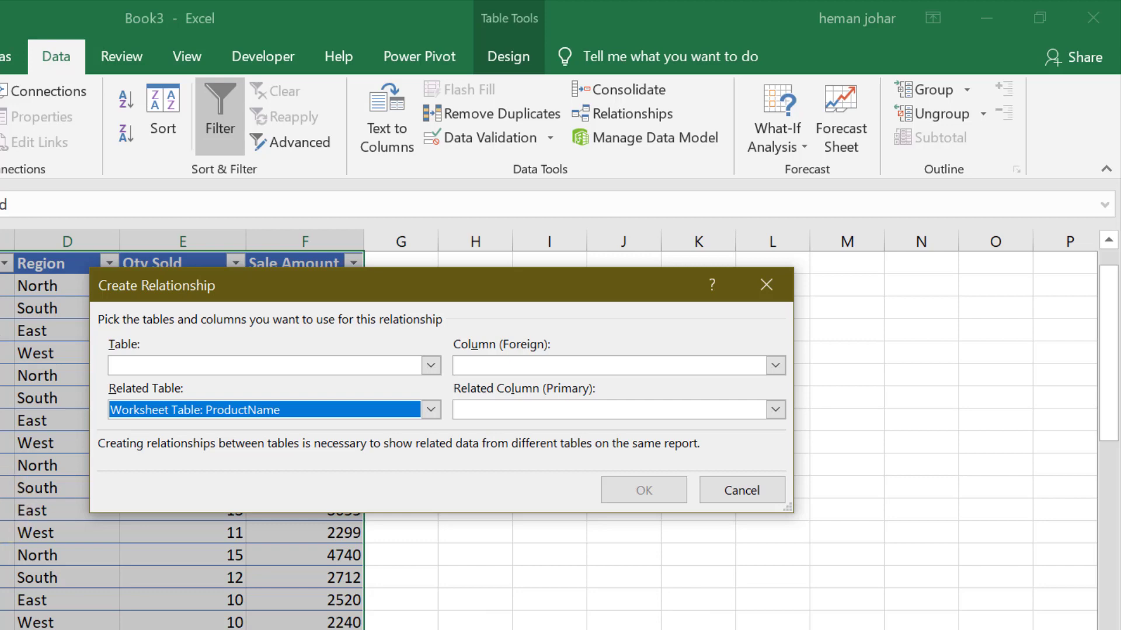
click(777, 410)
click(677, 433)
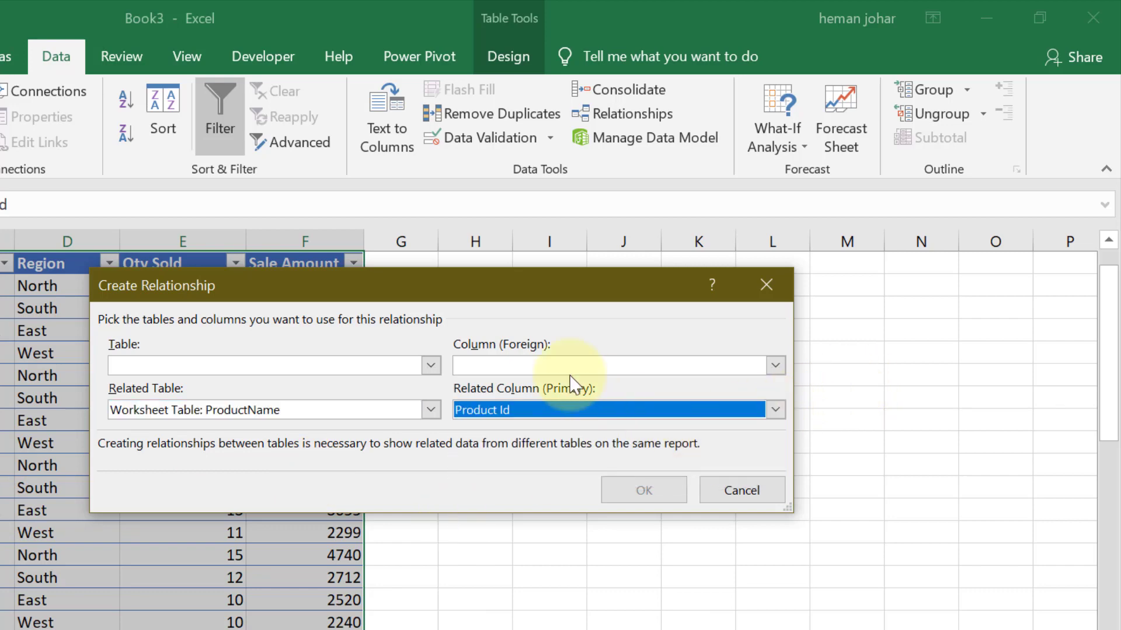
Step: Set Salerep's Product Id as the main table and column, then confirm the relationship
click(431, 366)
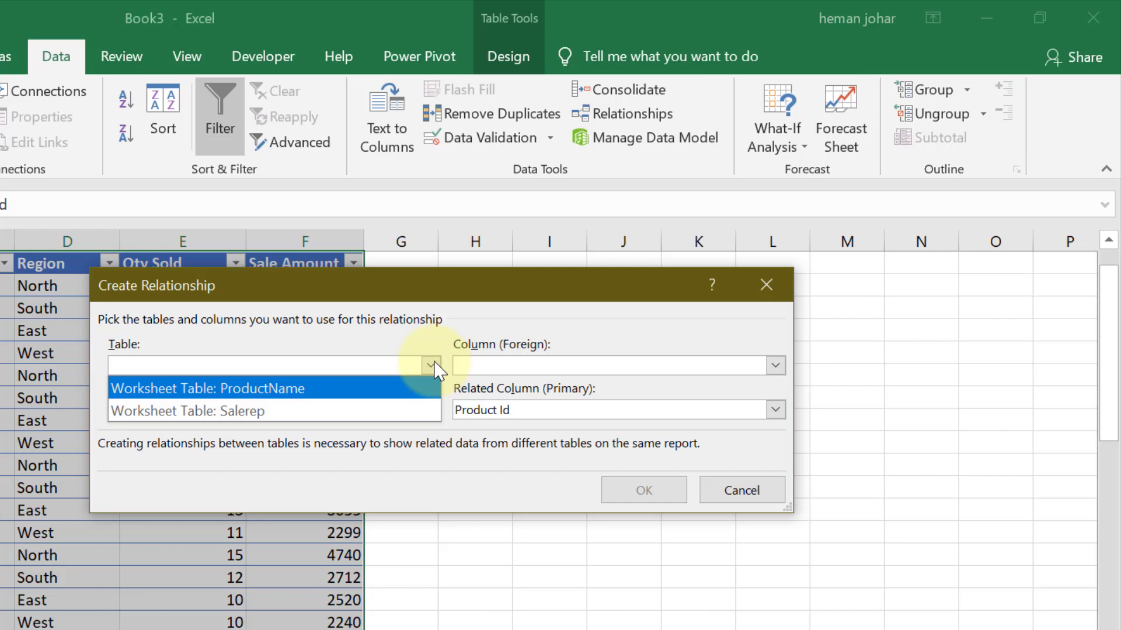
click(295, 410)
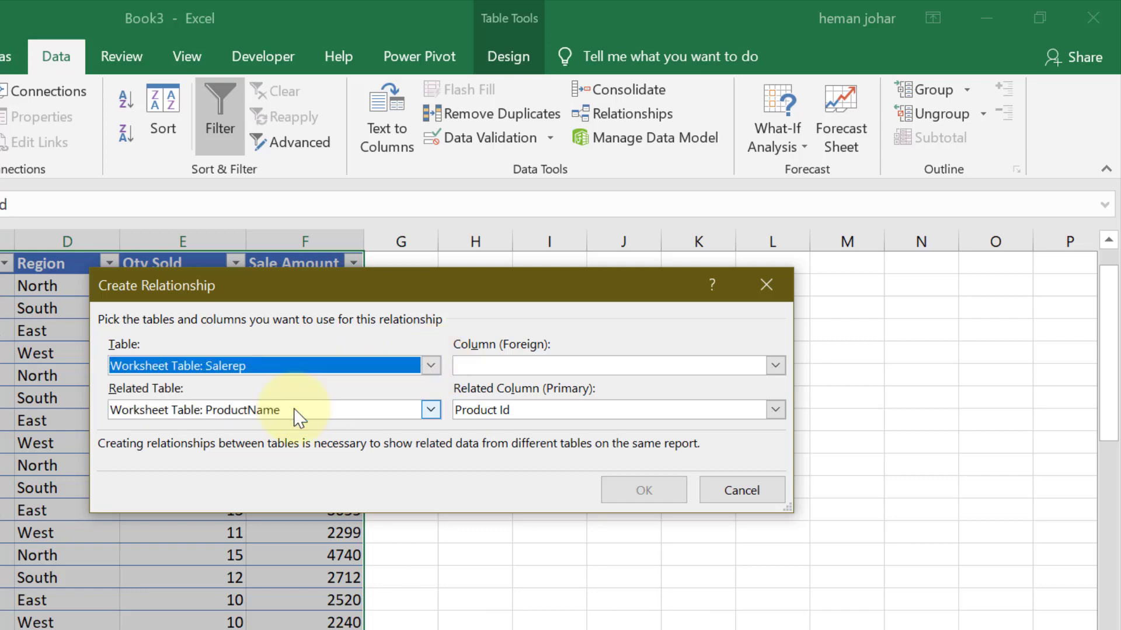
click(775, 366)
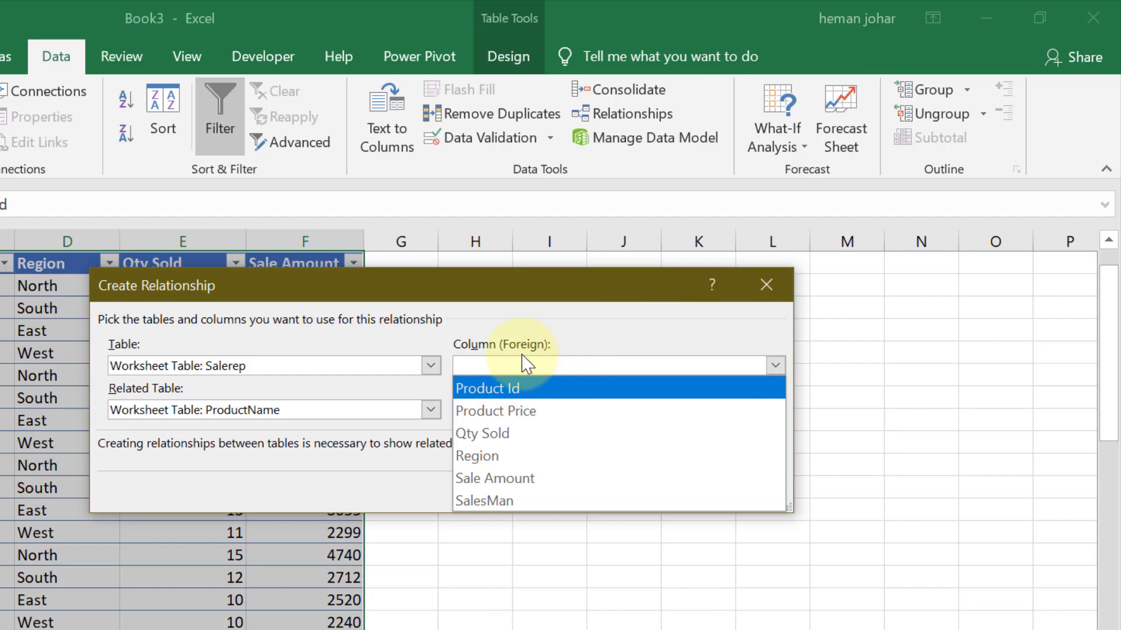
click(516, 390)
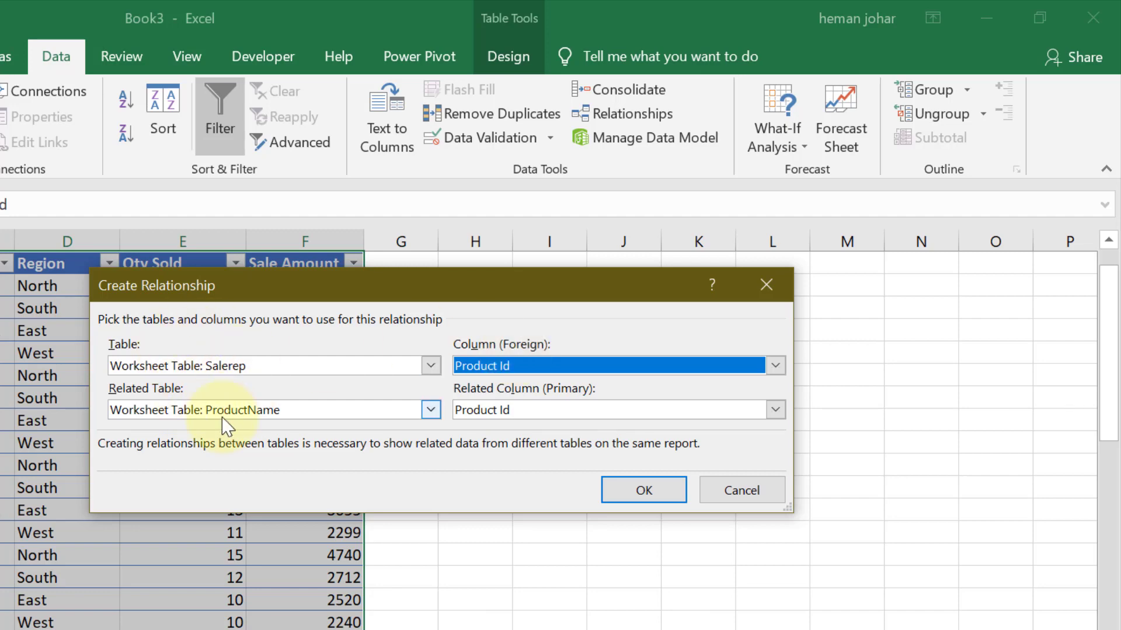
click(635, 493)
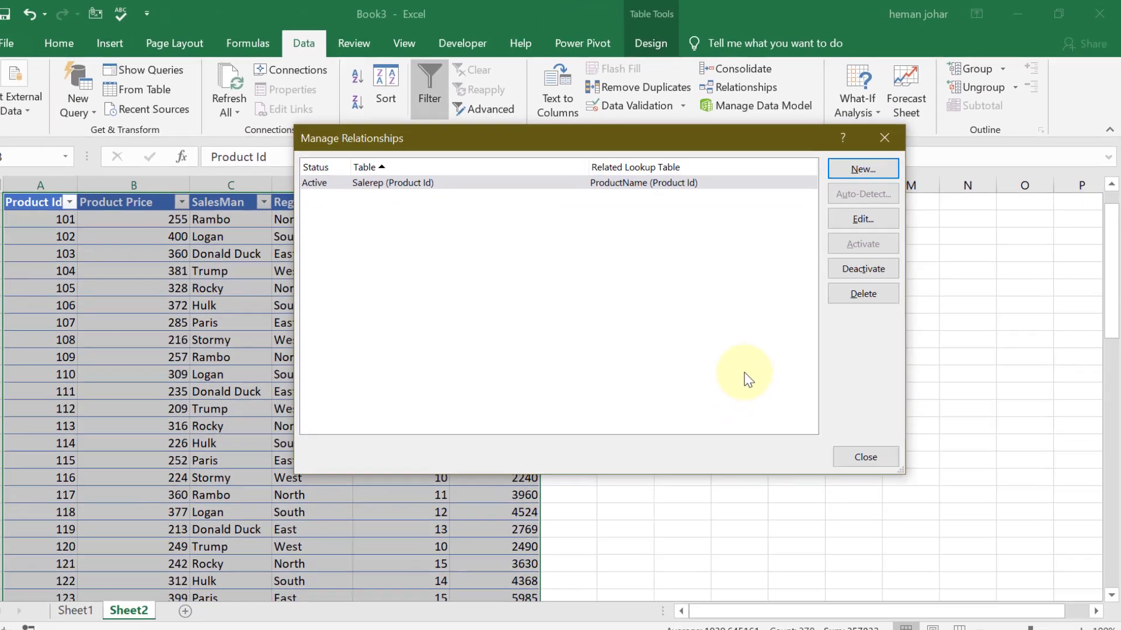
click(885, 138)
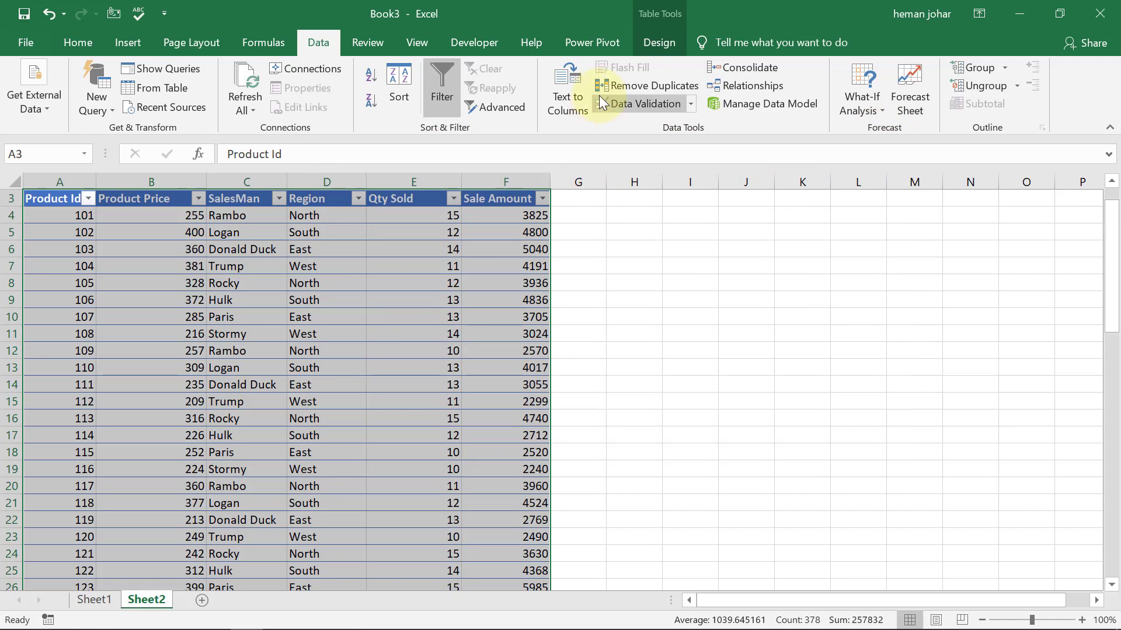
click(593, 43)
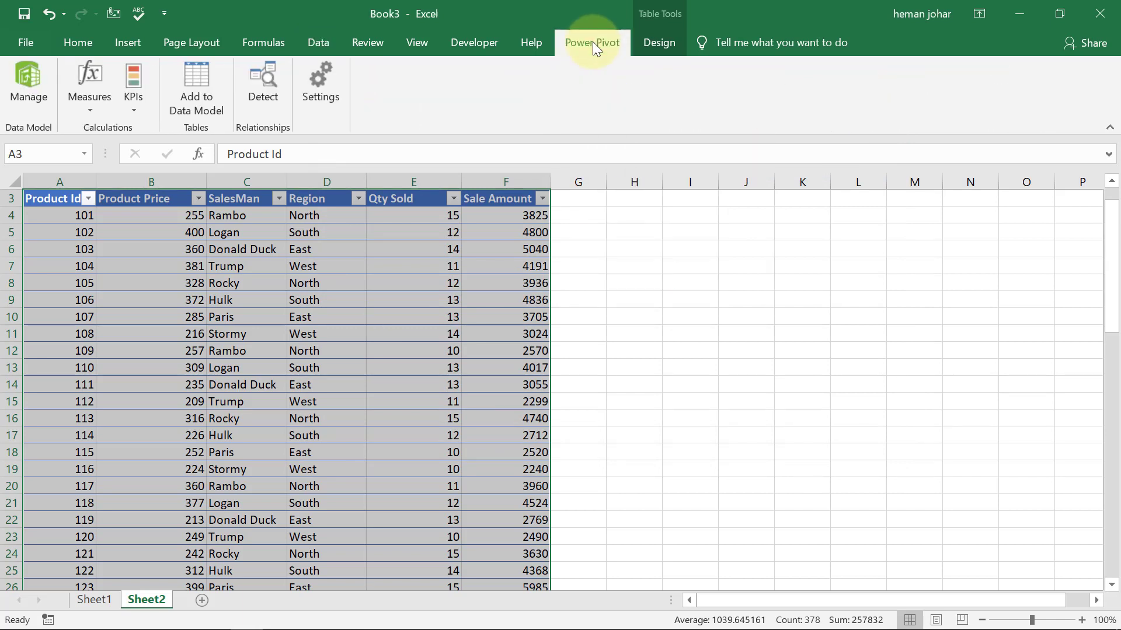
click(31, 75)
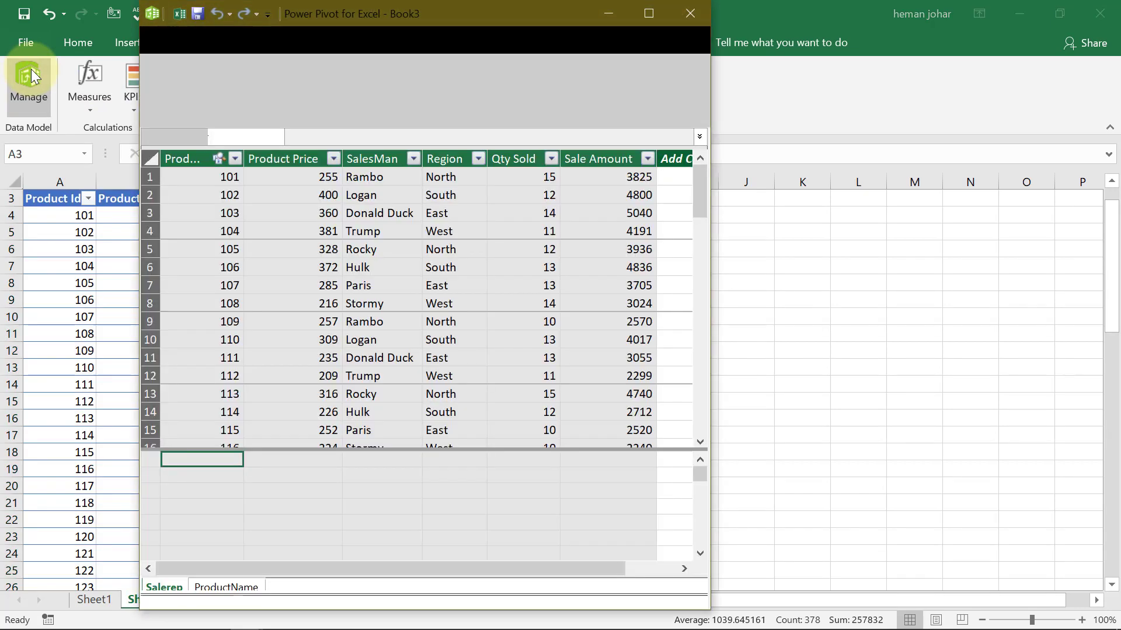
click(265, 37)
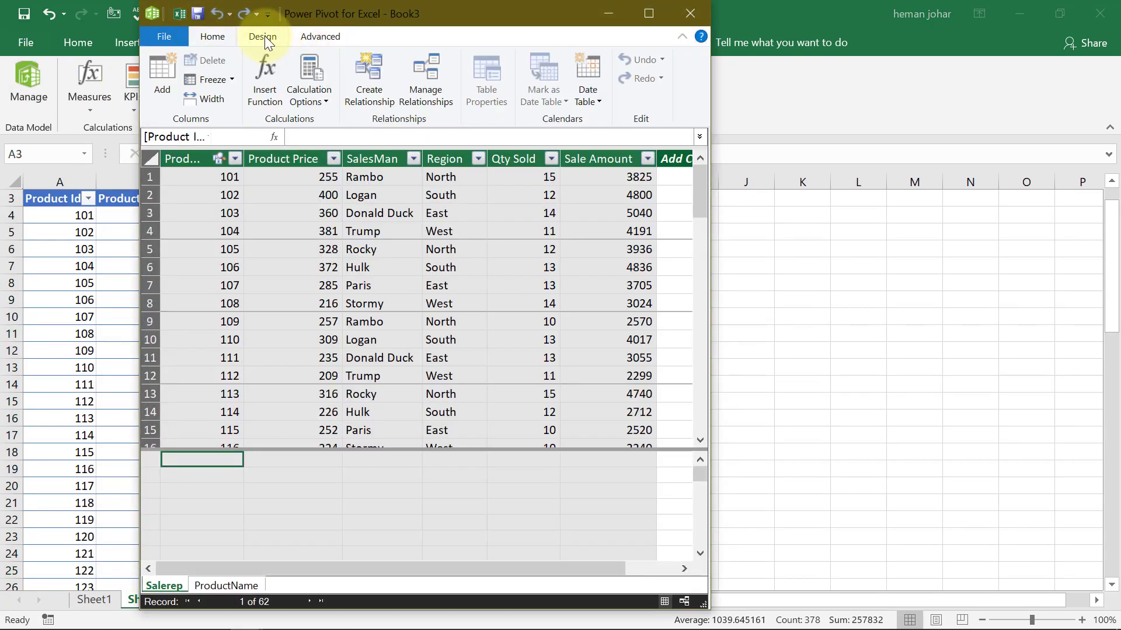
click(421, 74)
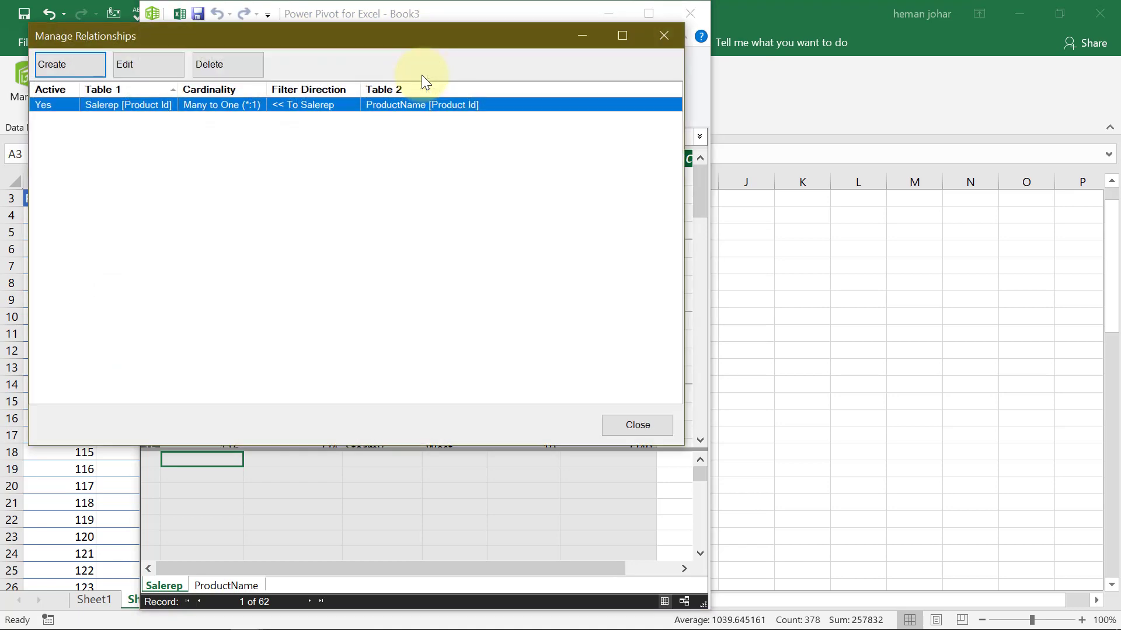
click(157, 61)
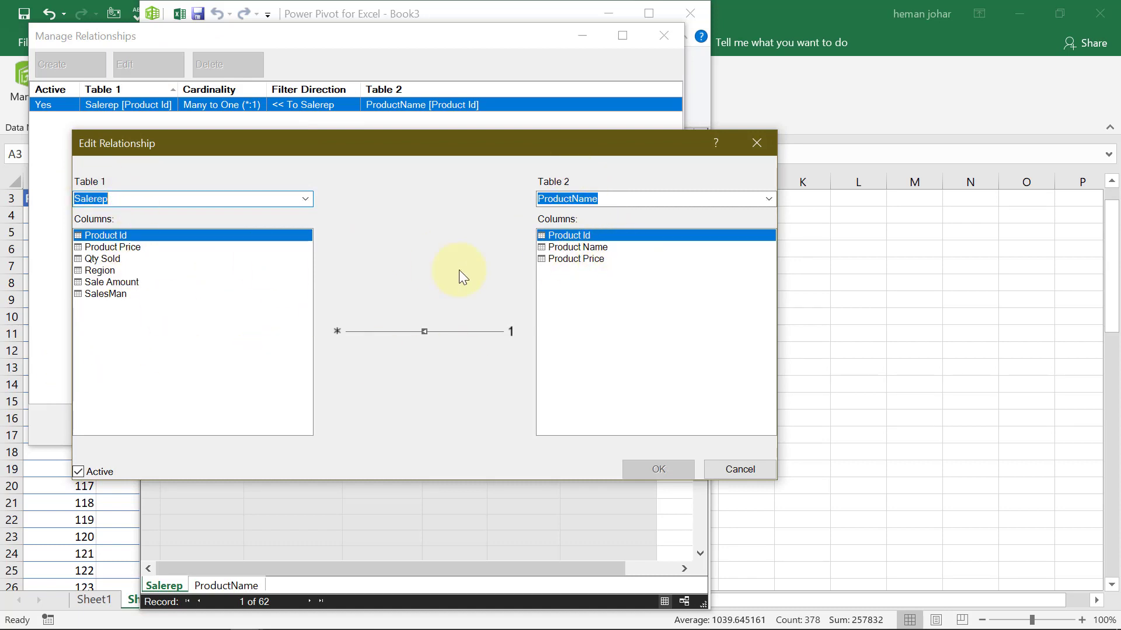
click(754, 145)
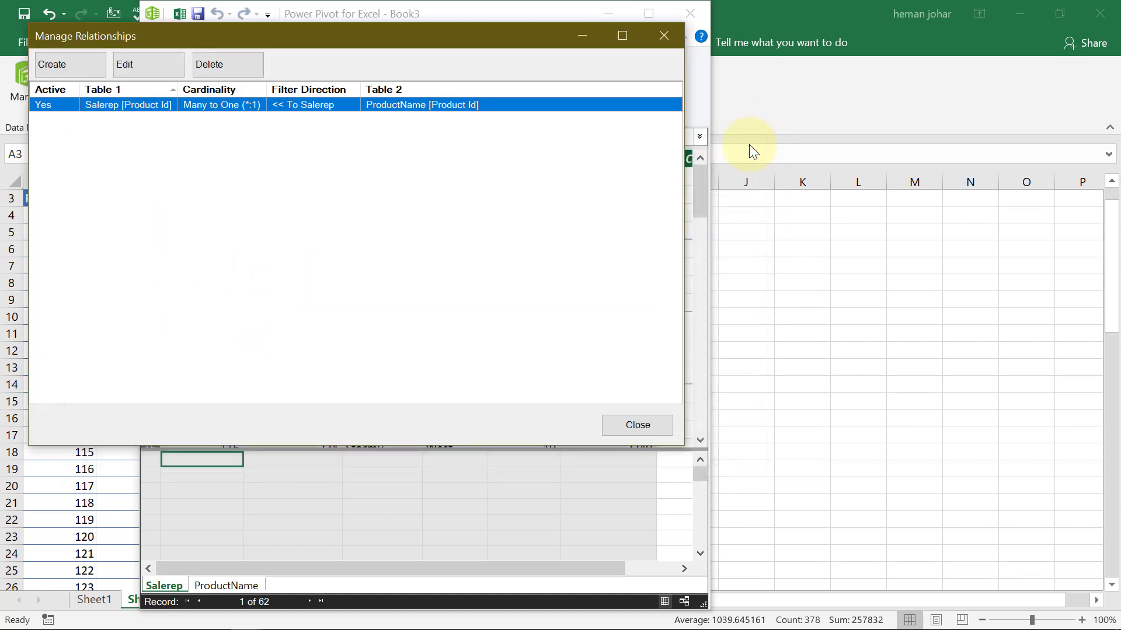
click(657, 34)
click(693, 14)
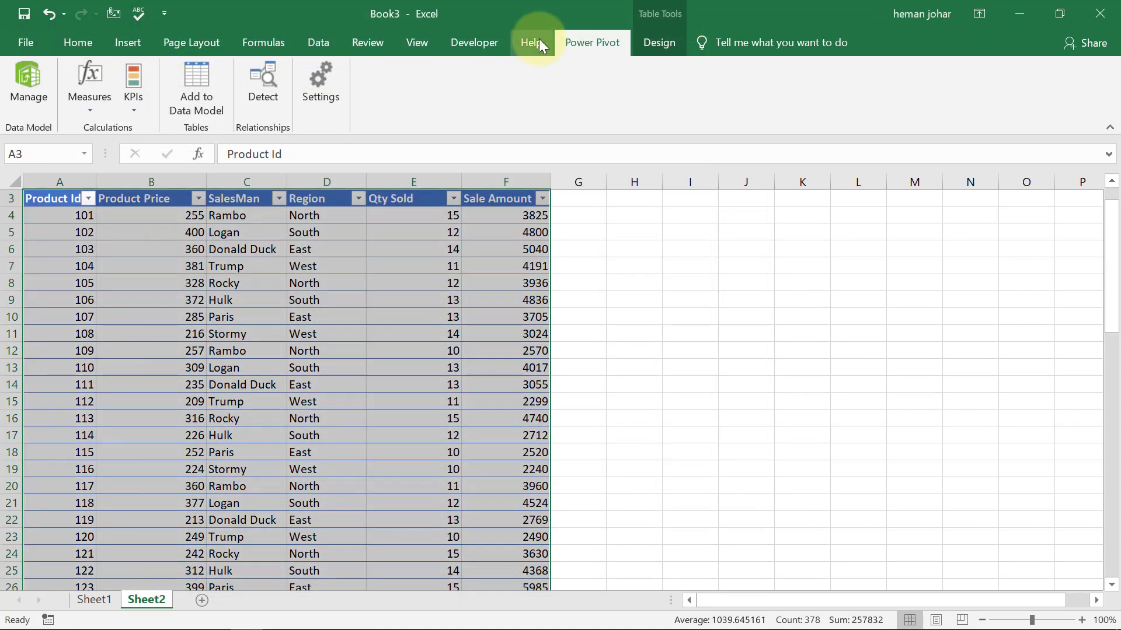
Step: From cell D10, insert a PivotTable on a new worksheet using the workbook's Data Model
click(317, 49)
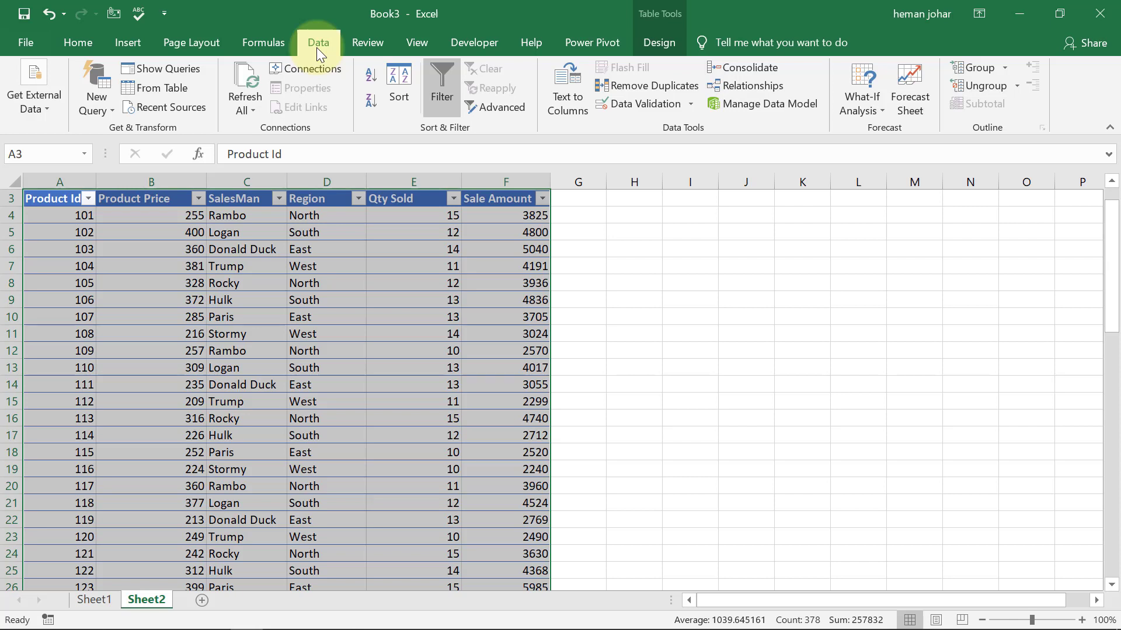
click(321, 316)
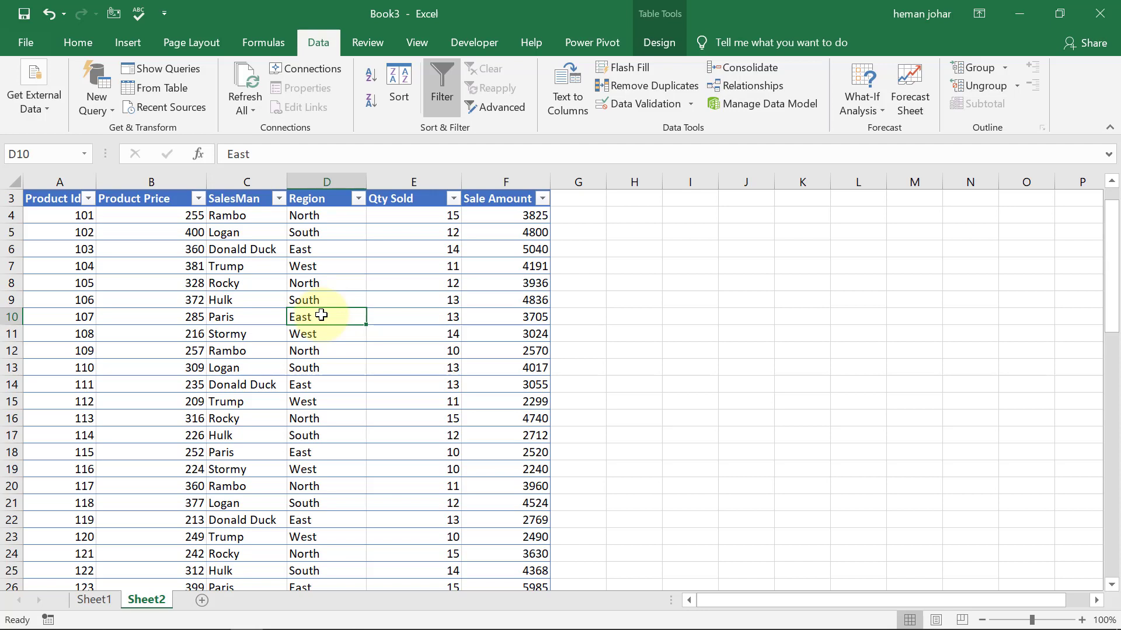
click(133, 43)
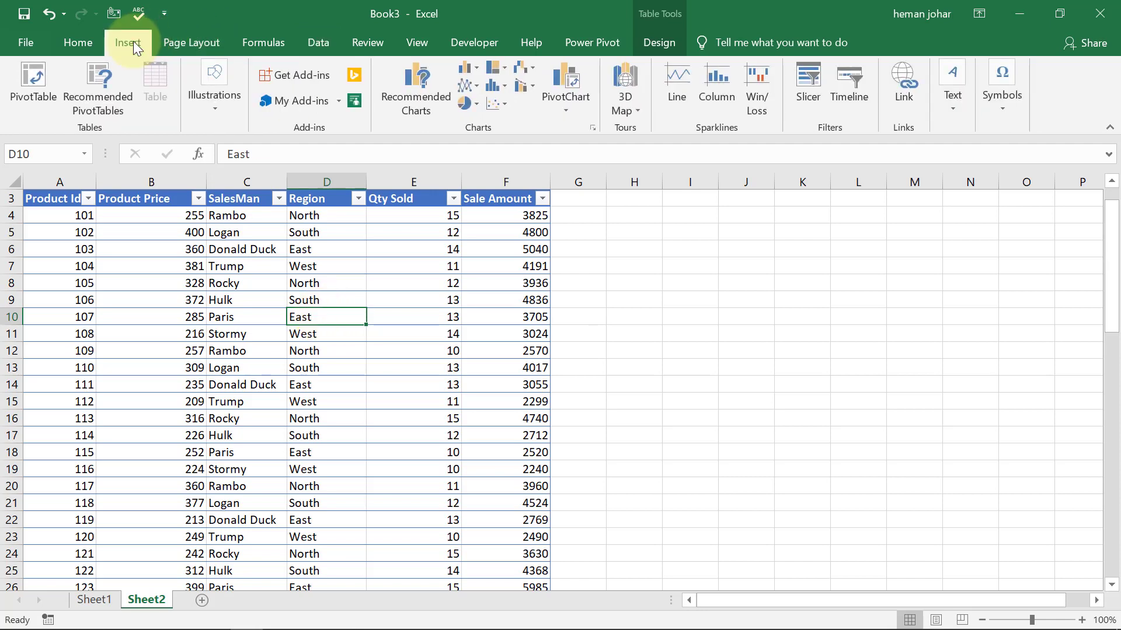
click(36, 78)
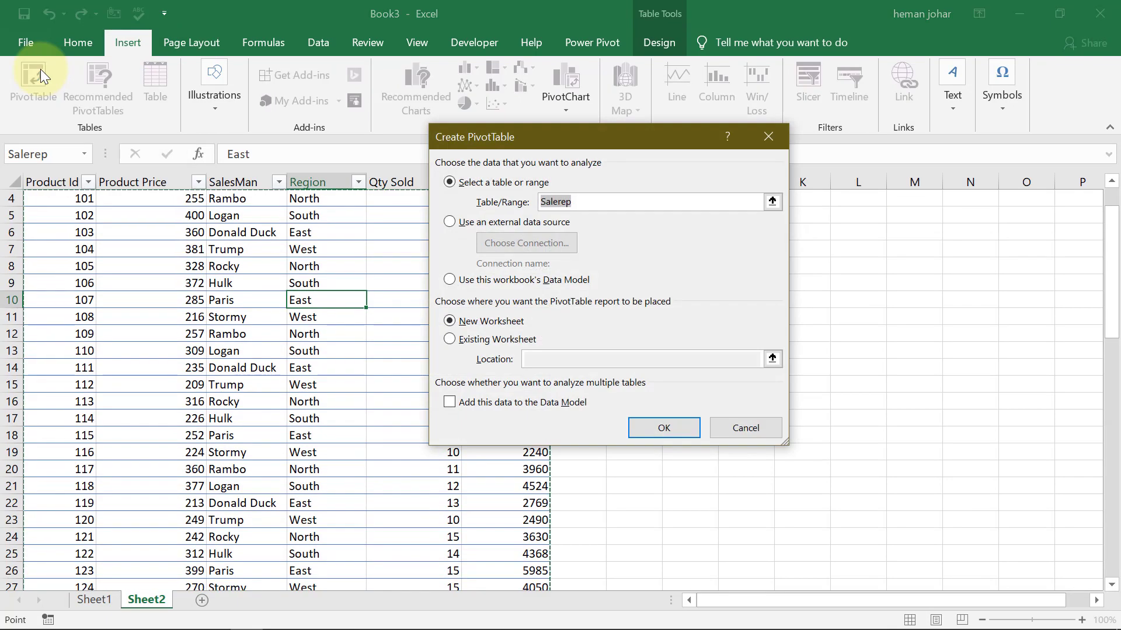
click(449, 281)
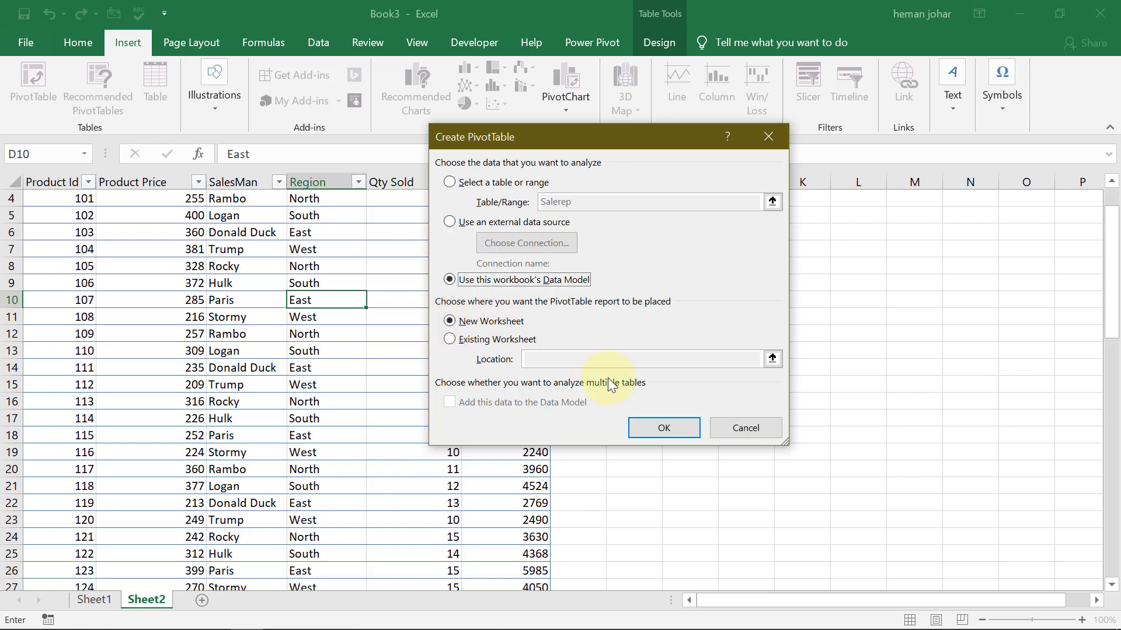
click(649, 425)
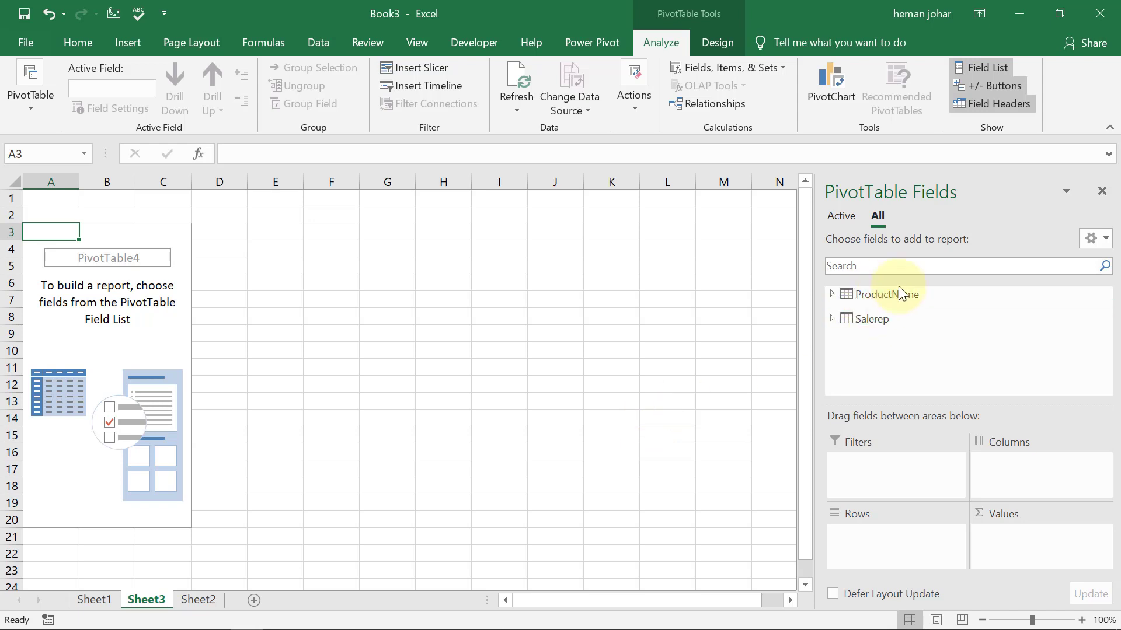
Step: Add ProductName's Product Name, then Salerep's SalesMan beneath it, to the pivot Rows
click(830, 293)
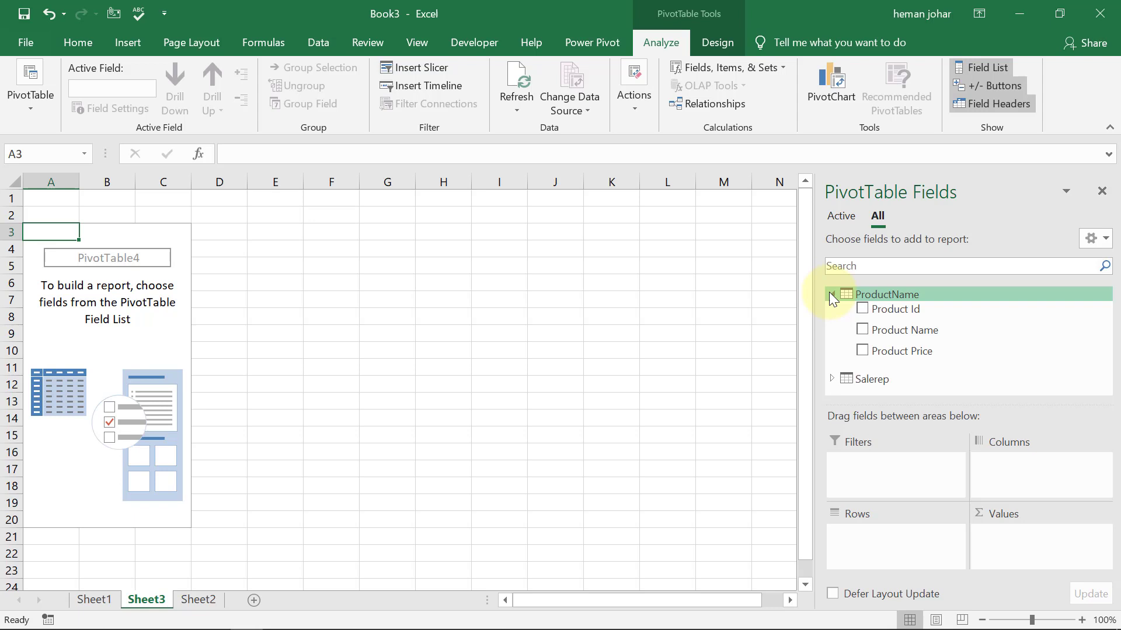
click(830, 293)
click(833, 319)
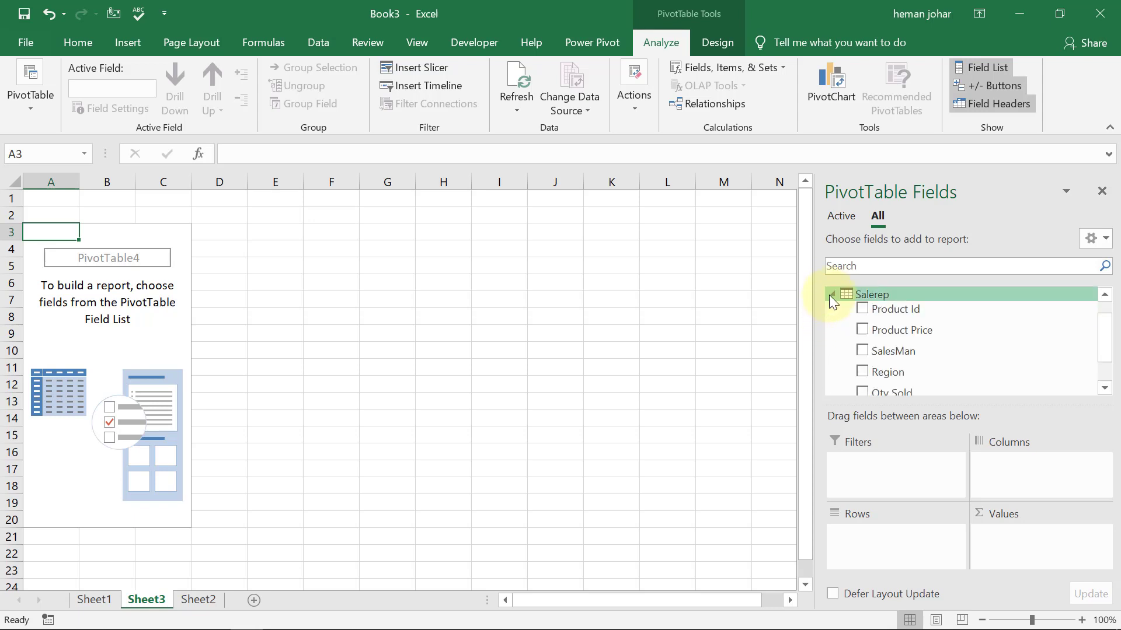
click(829, 295)
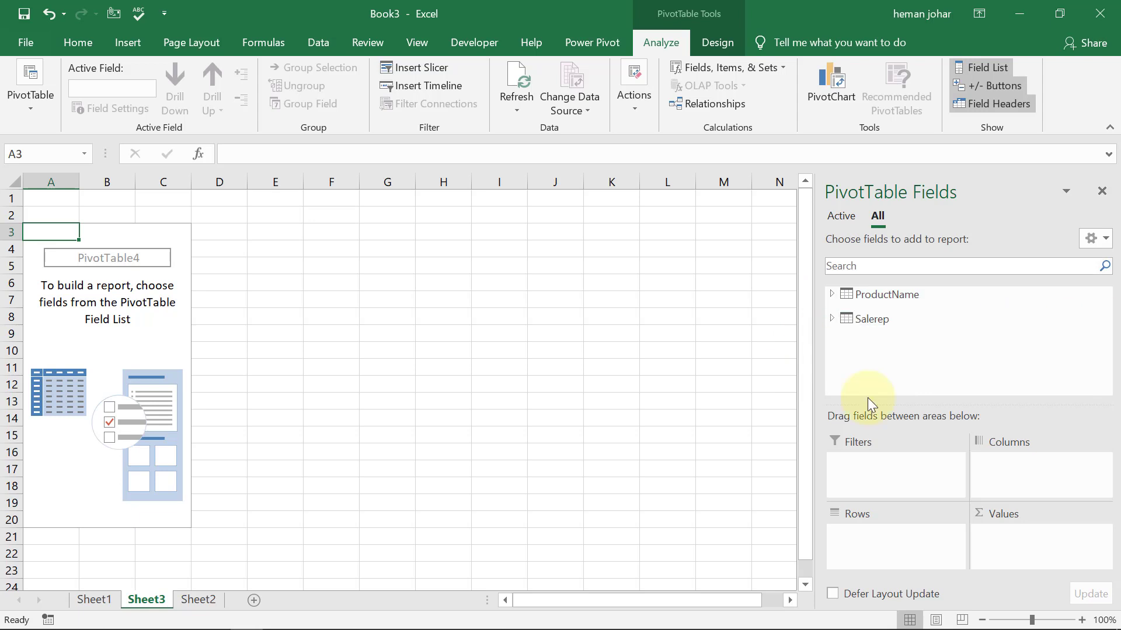
click(833, 295)
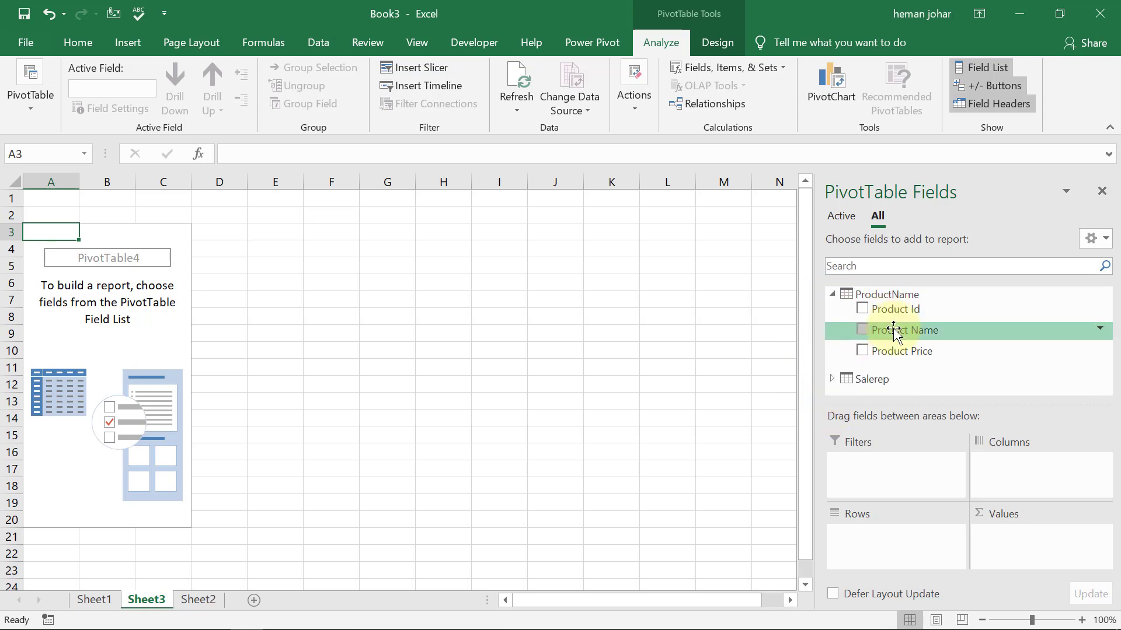
drag(894, 331, 894, 549)
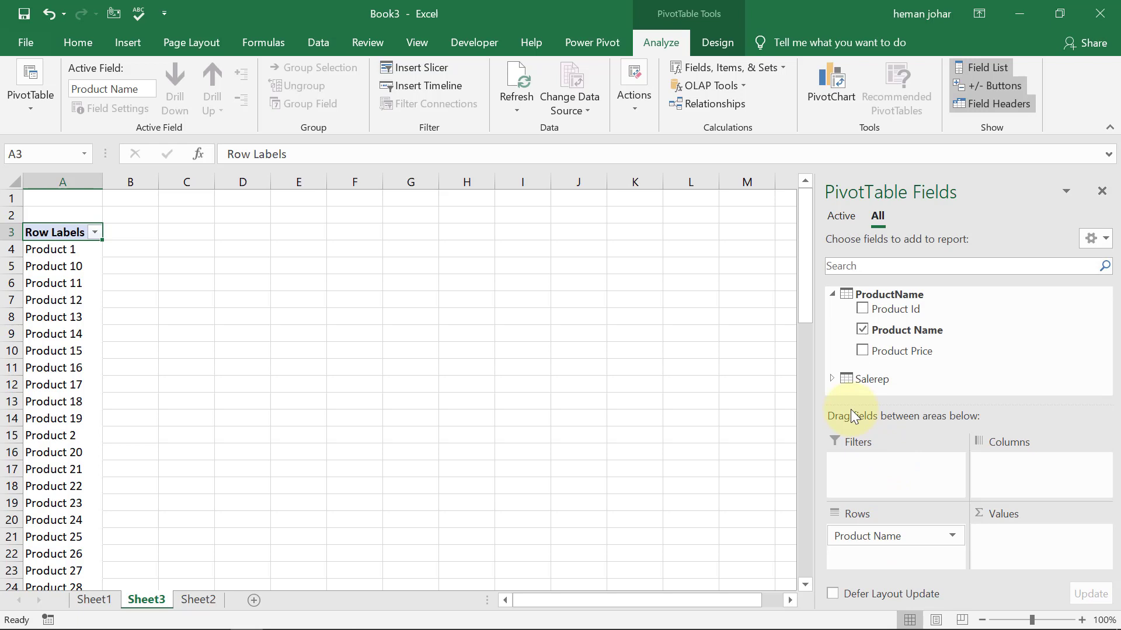
click(832, 379)
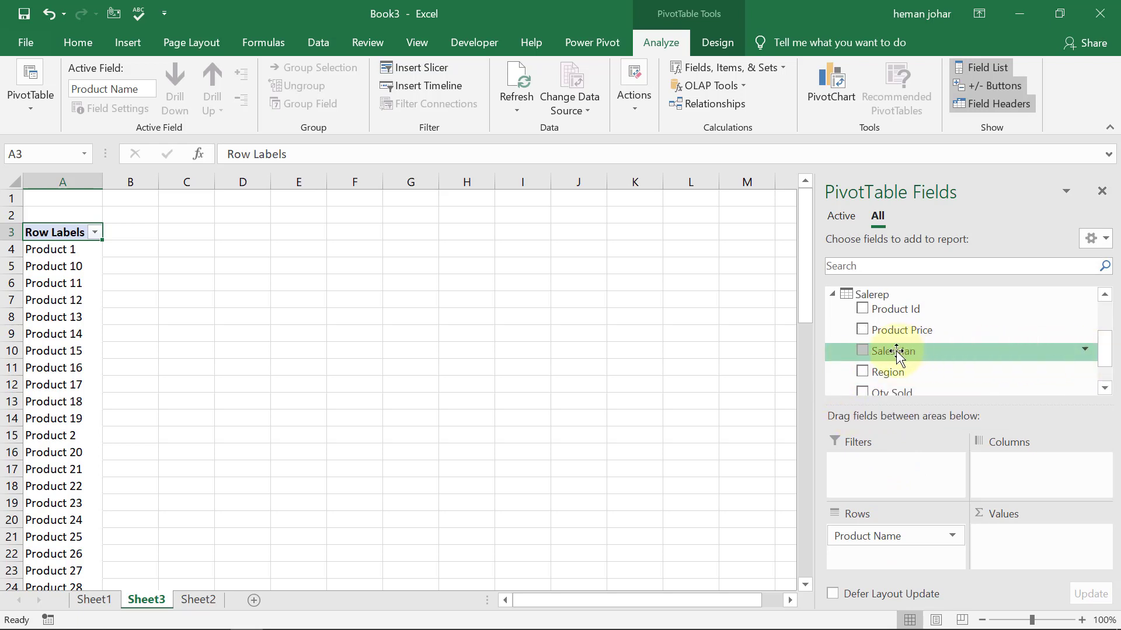
drag(896, 356, 865, 559)
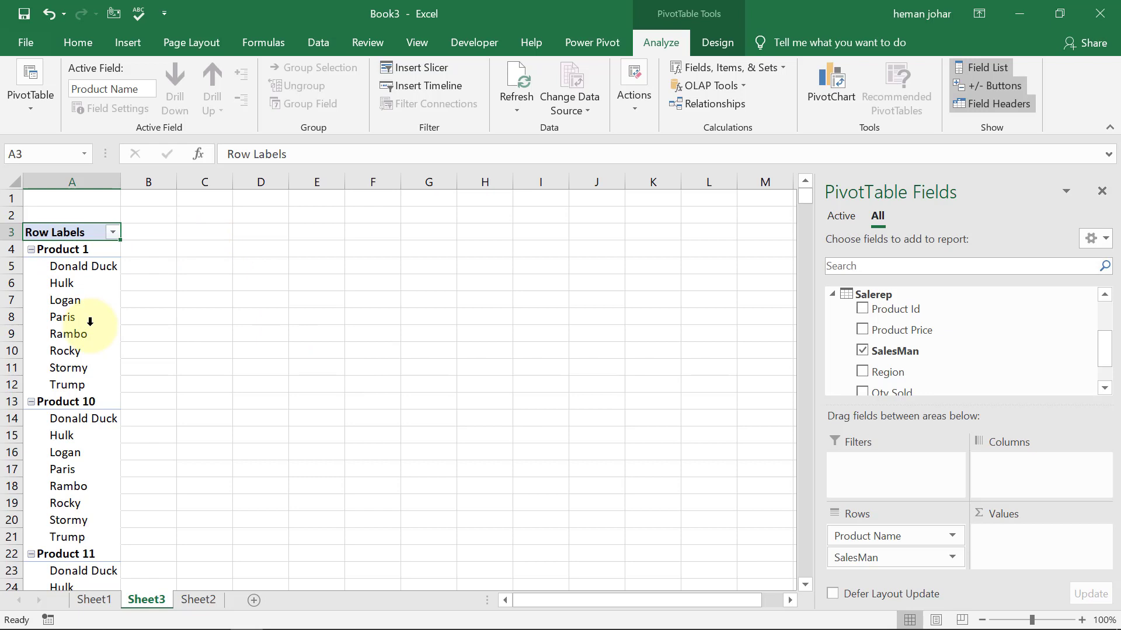
Step: Review the Sheet1 and Sheet2 source tables and the Sheet3 pivot, ending on Sheet1
click(92, 602)
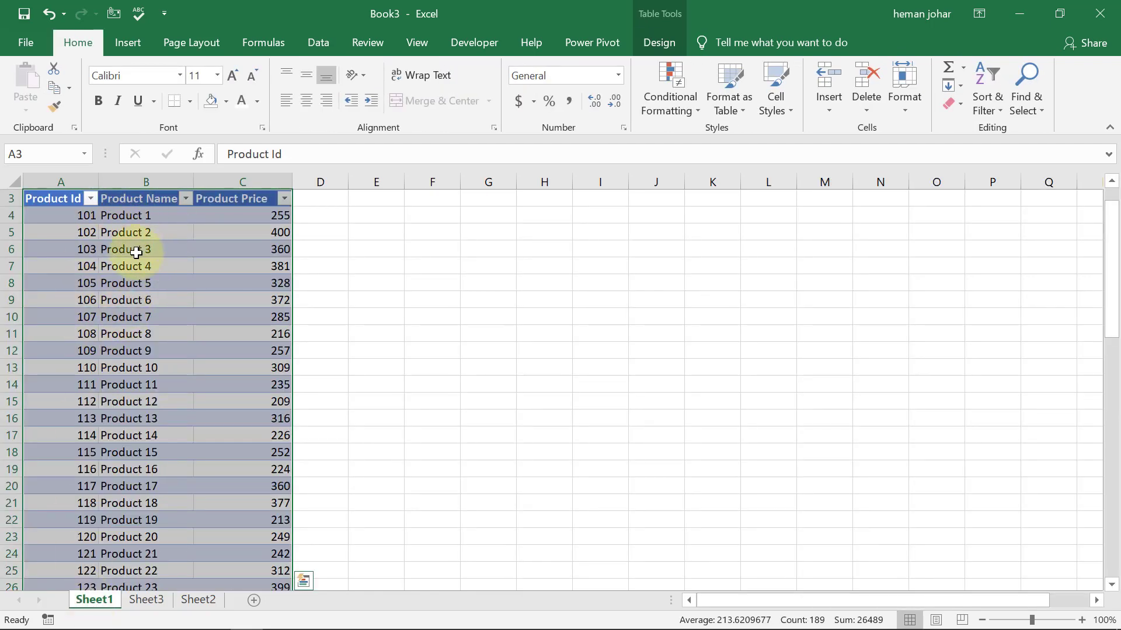
click(191, 598)
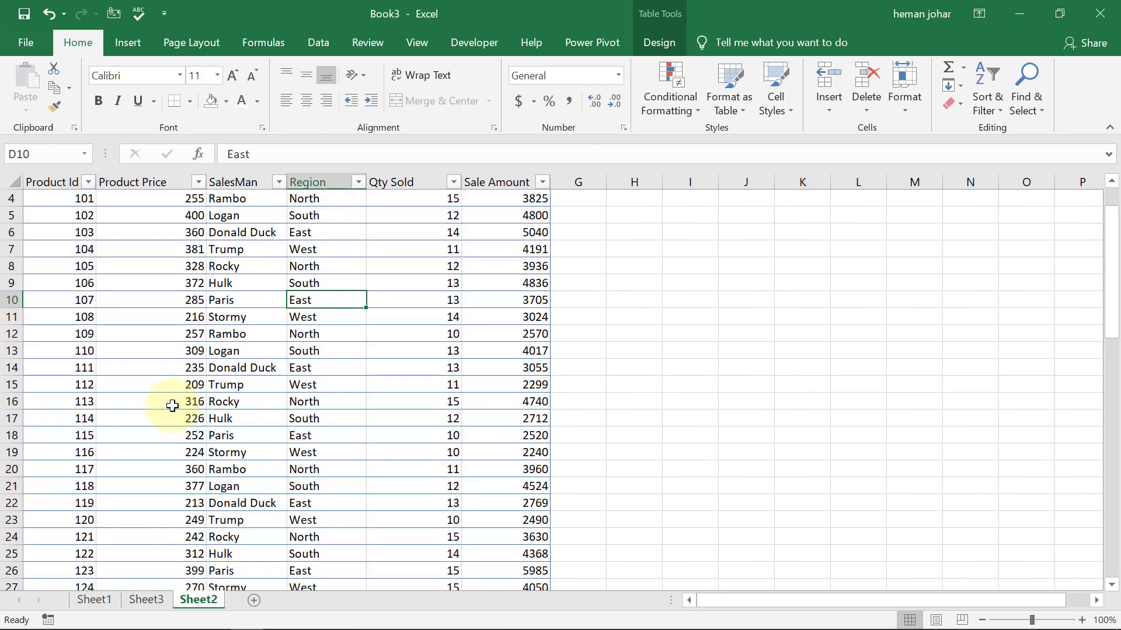
key(Up)
key(Up)
key(Up)
key(Up)
key(Up)
key(Up)
key(Up)
key(Up)
key(Up)
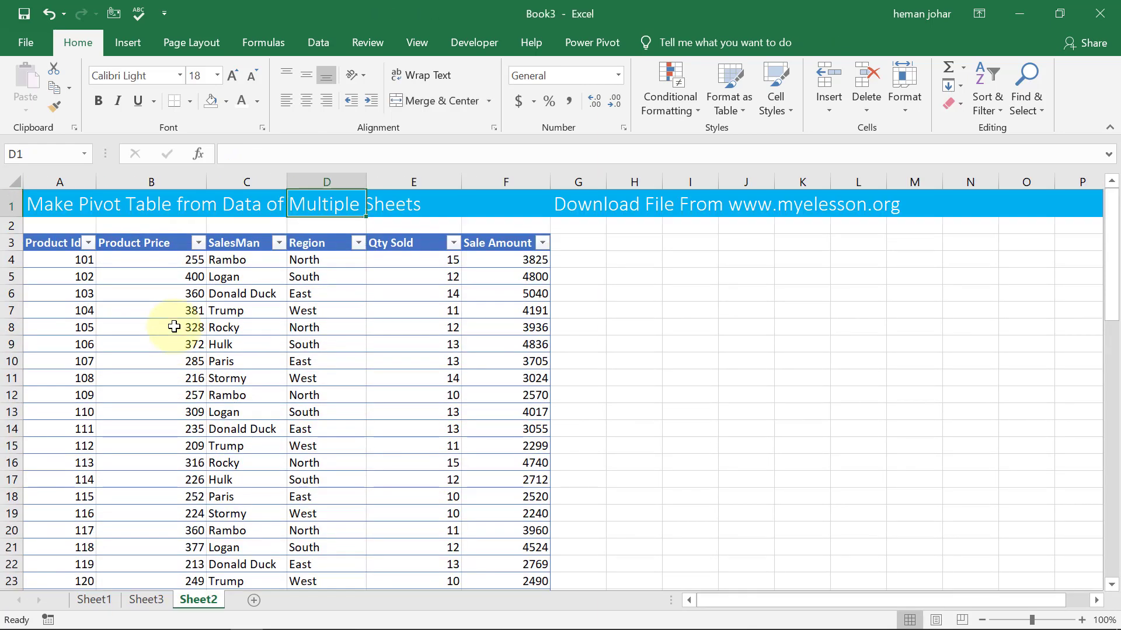
key(Down)
key(Down)
key(Left)
key(Left)
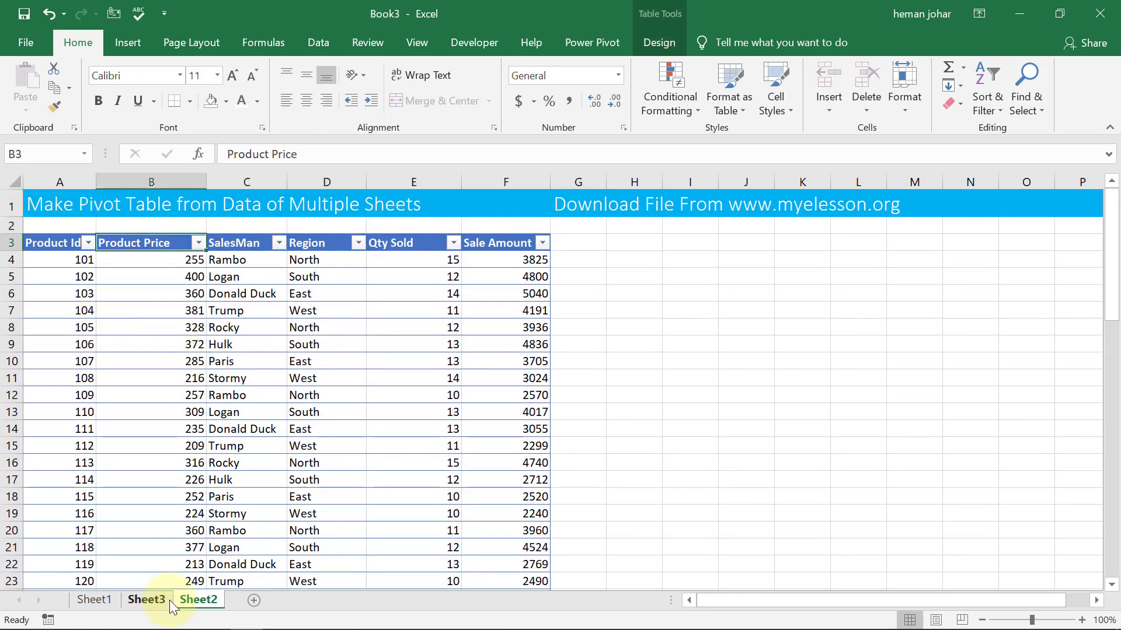
click(145, 600)
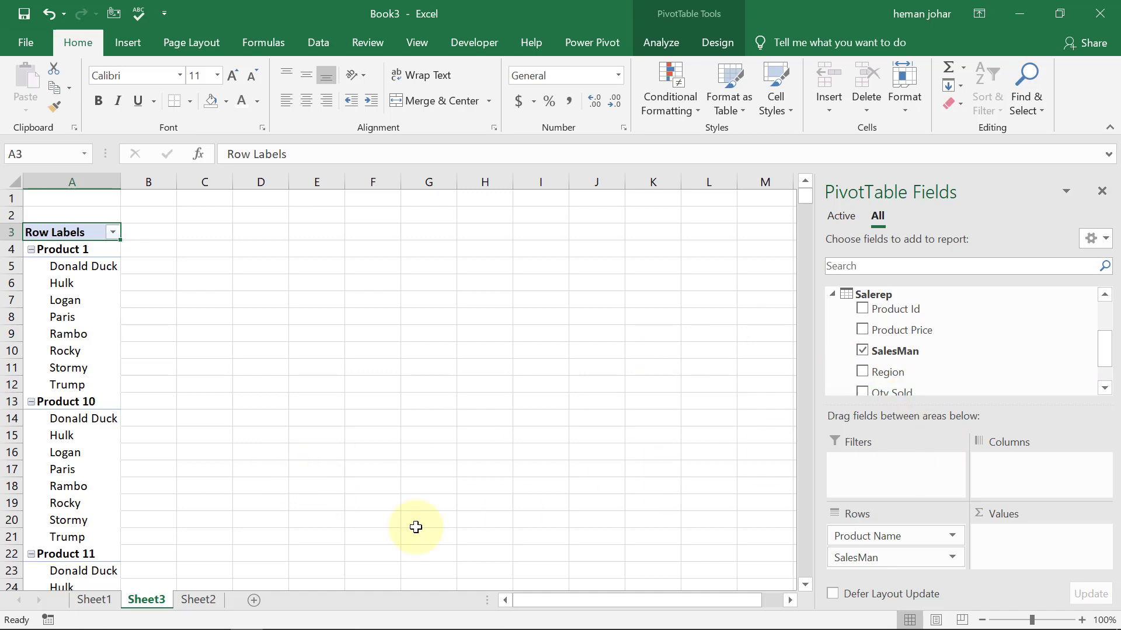
click(96, 600)
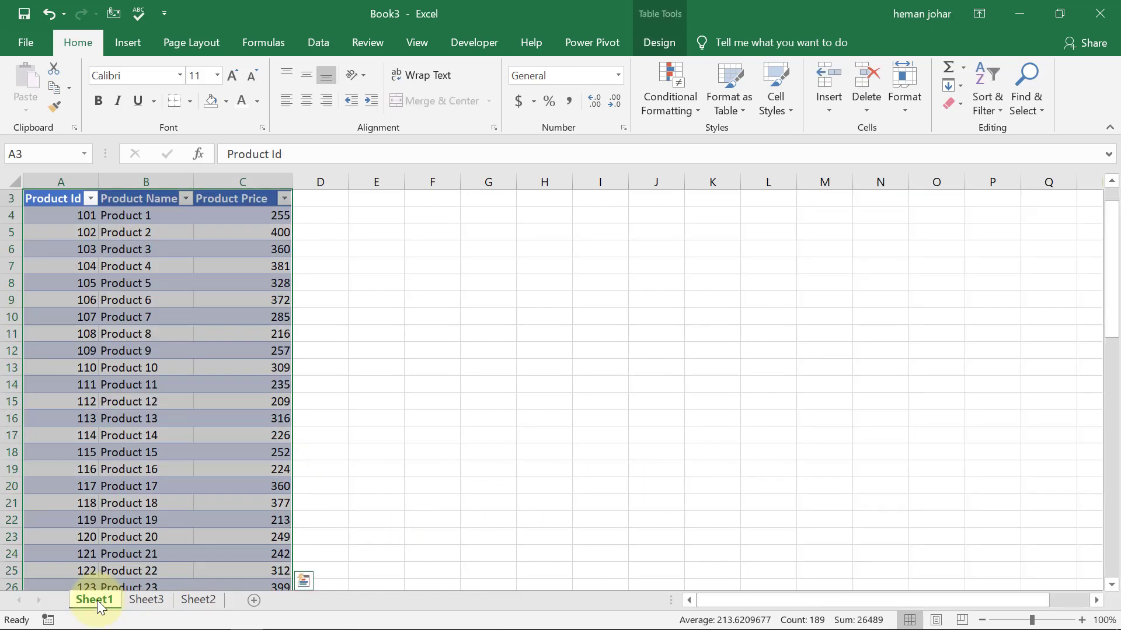
Step: Add Region as a filter on the Sheet3 pivot and set it to East only
click(140, 601)
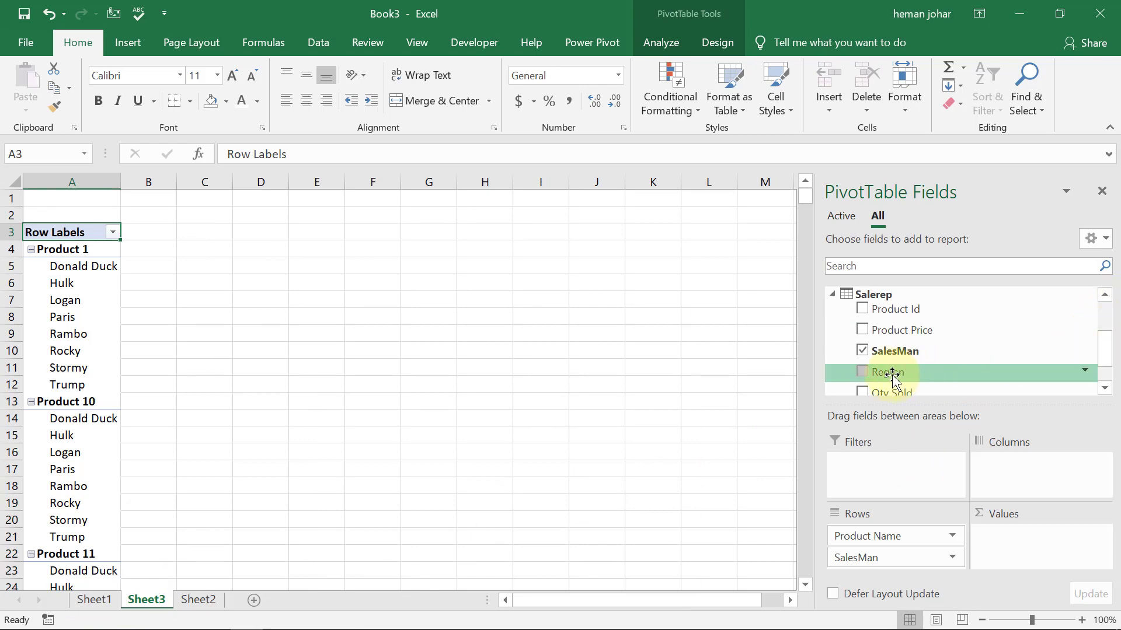
drag(892, 377, 875, 465)
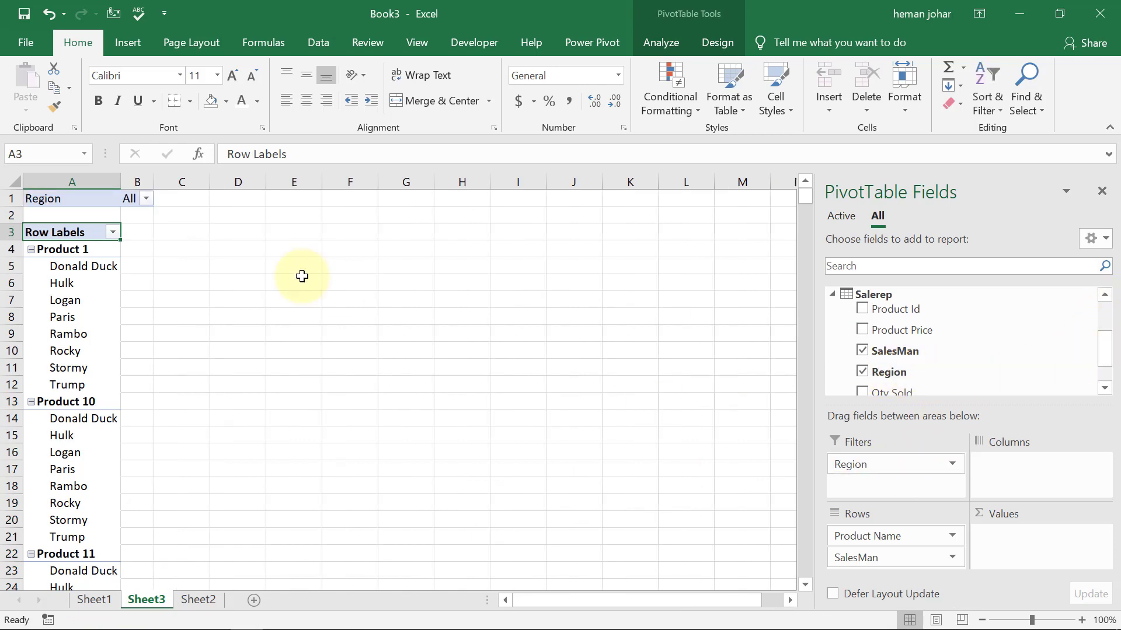
click(146, 199)
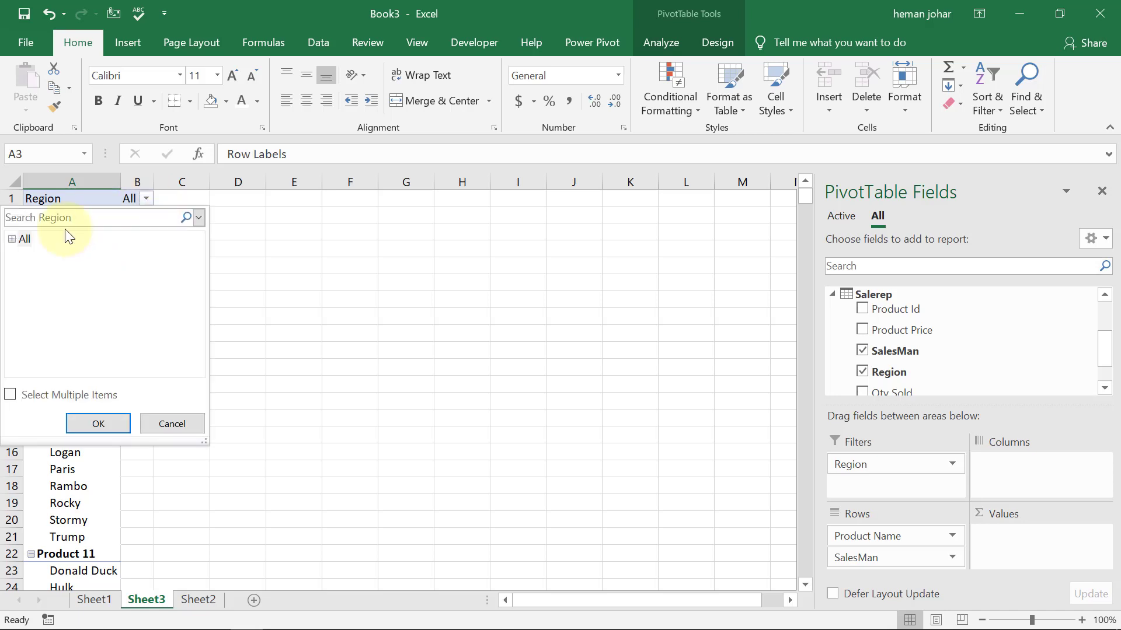
click(12, 239)
click(39, 255)
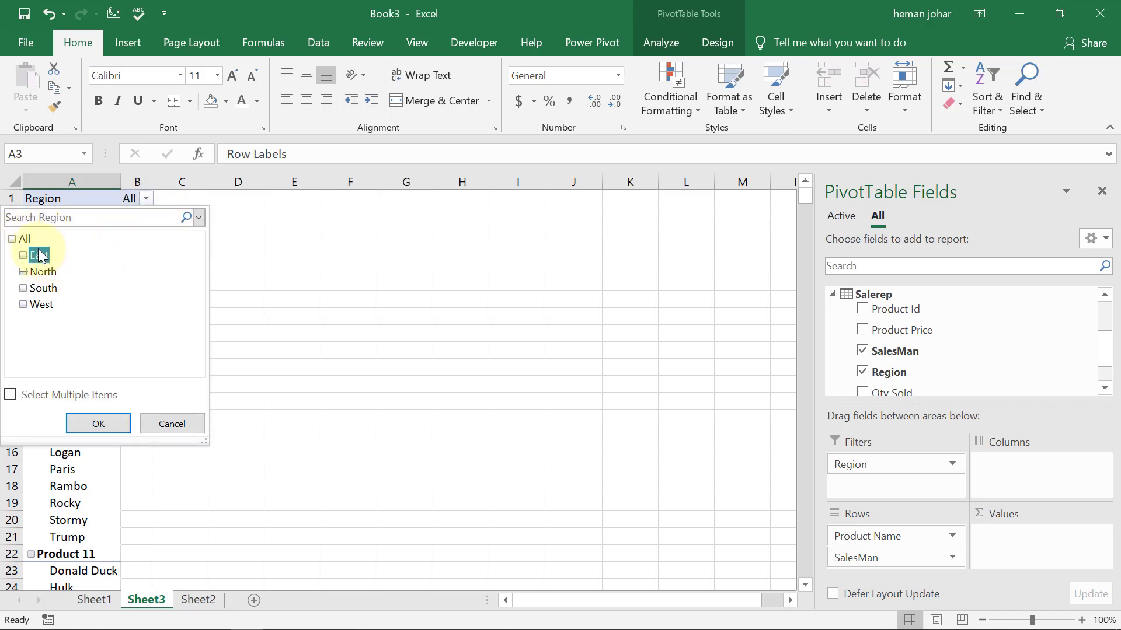
click(104, 418)
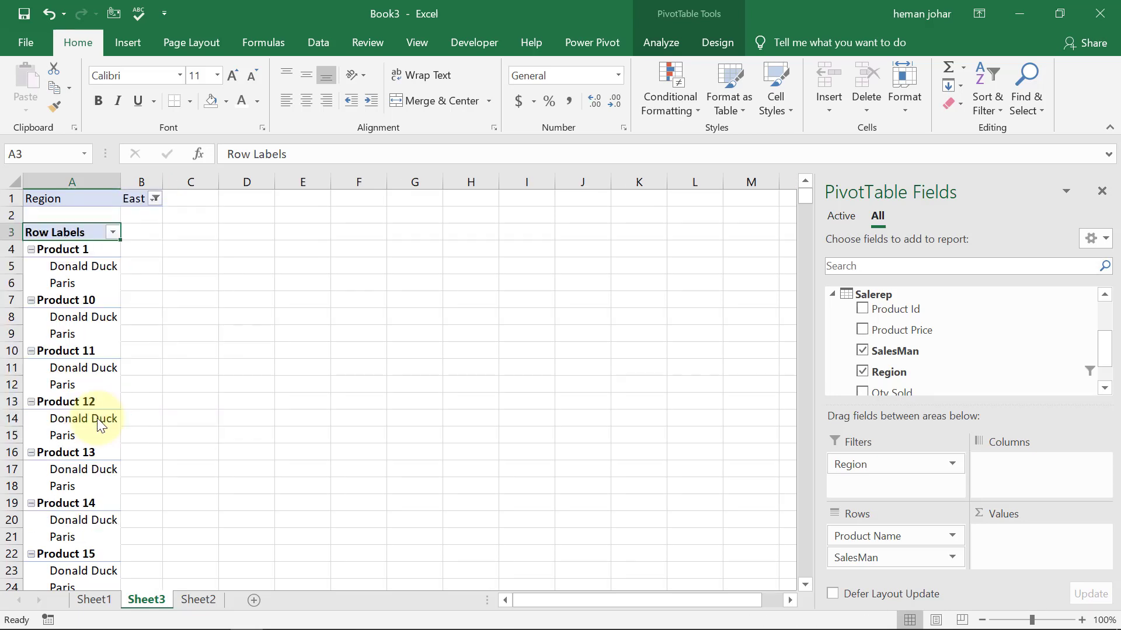
click(92, 601)
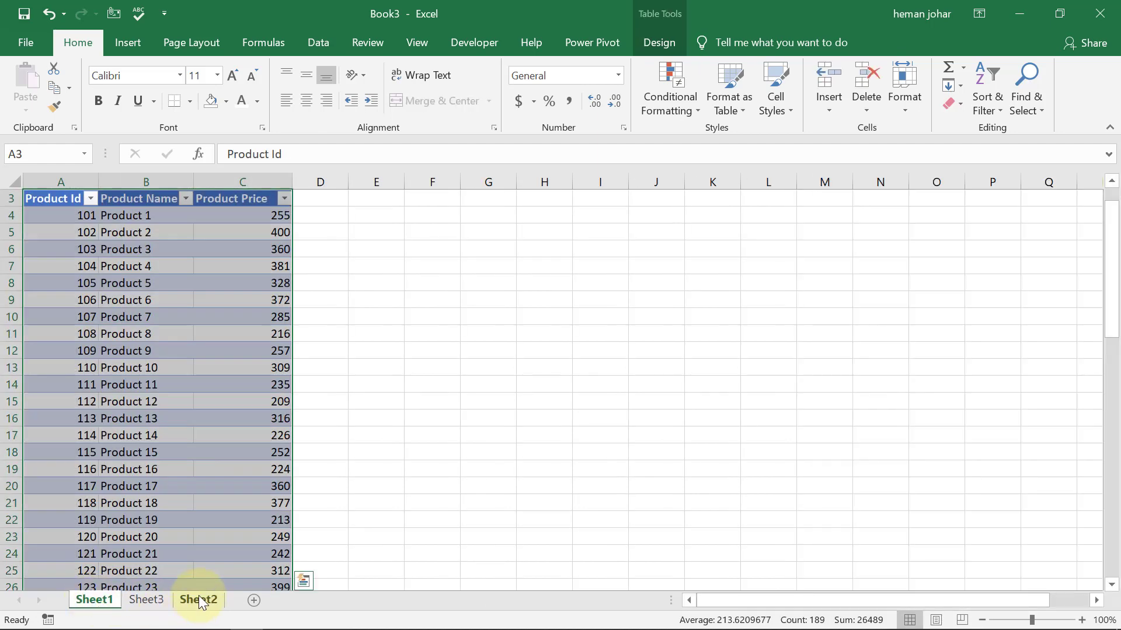
click(398, 421)
key(Up)
key(Up)
key(Up)
key(Up)
key(Up)
key(Up)
key(Up)
key(Up)
key(Up)
key(Up)
key(Up)
key(Up)
key(Up)
key(Up)
key(Up)
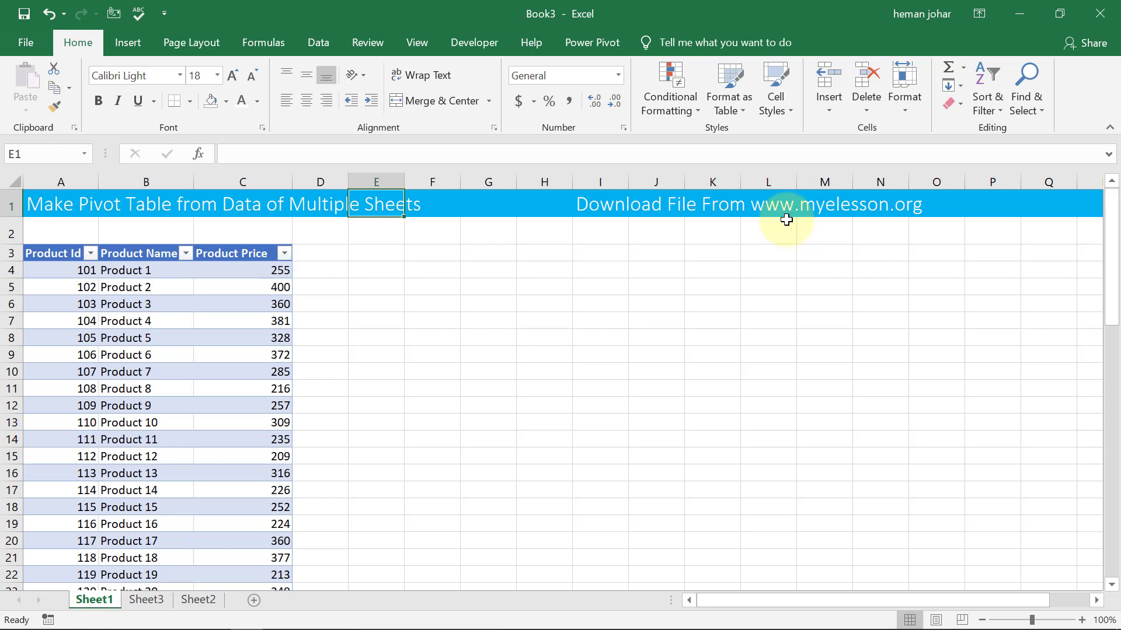
click(140, 600)
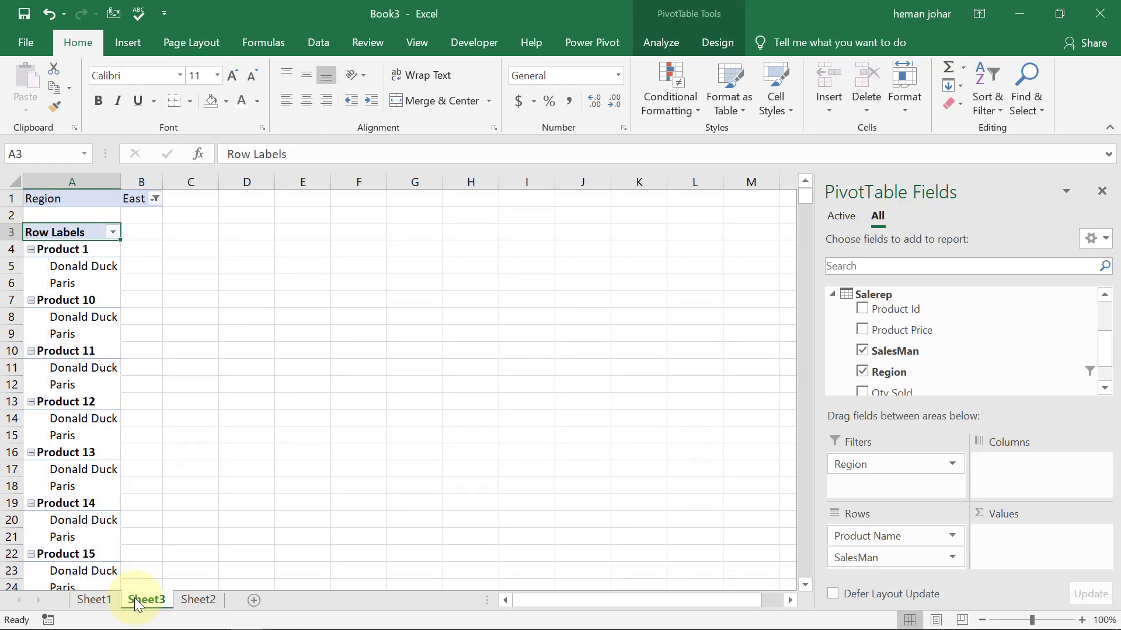
Step: Return to the ProductName table on Sheet1
click(88, 599)
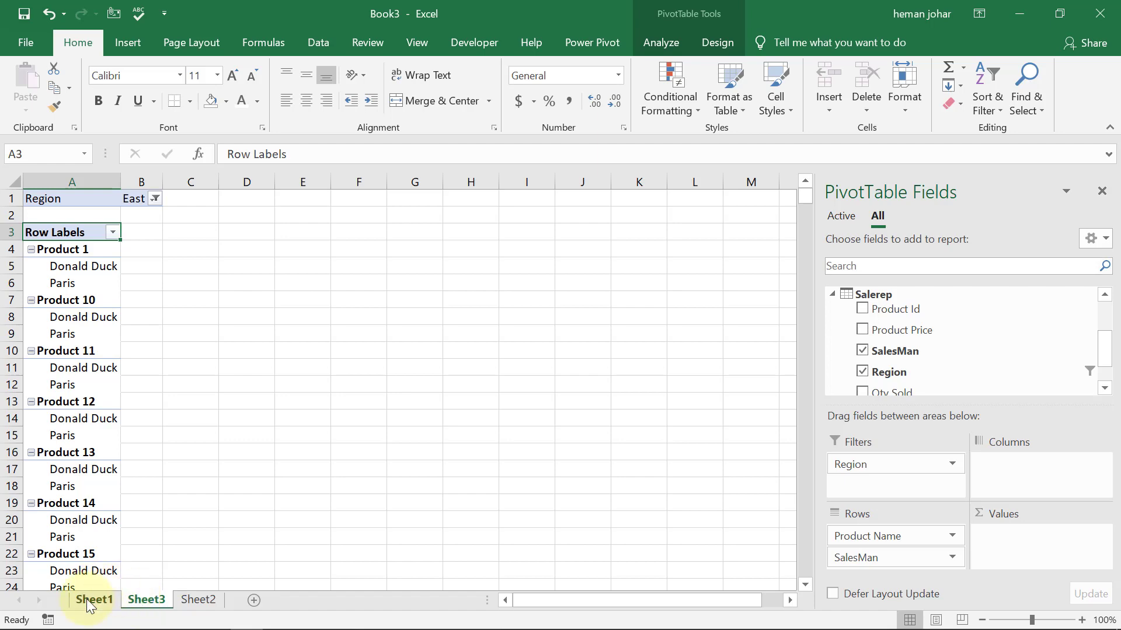